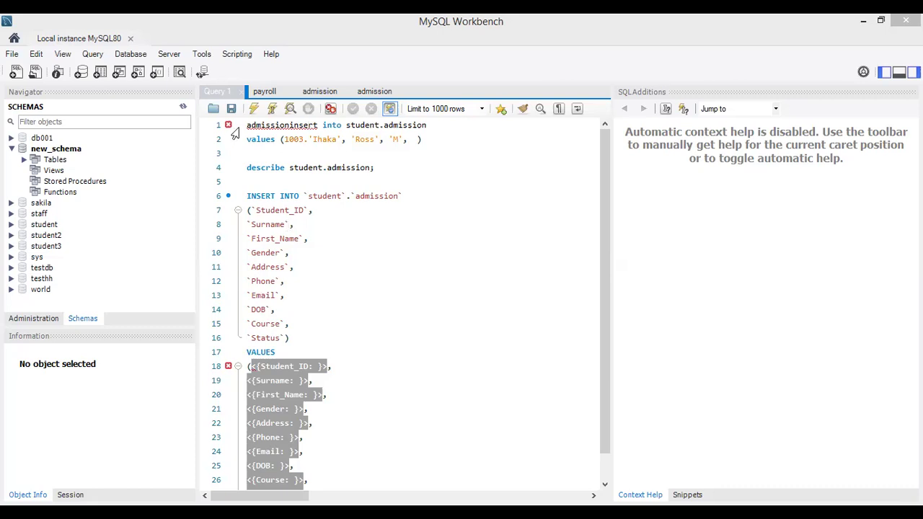
Step: Exit MySQL Workbench from the open Local instance MySQL80 session
click(13, 55)
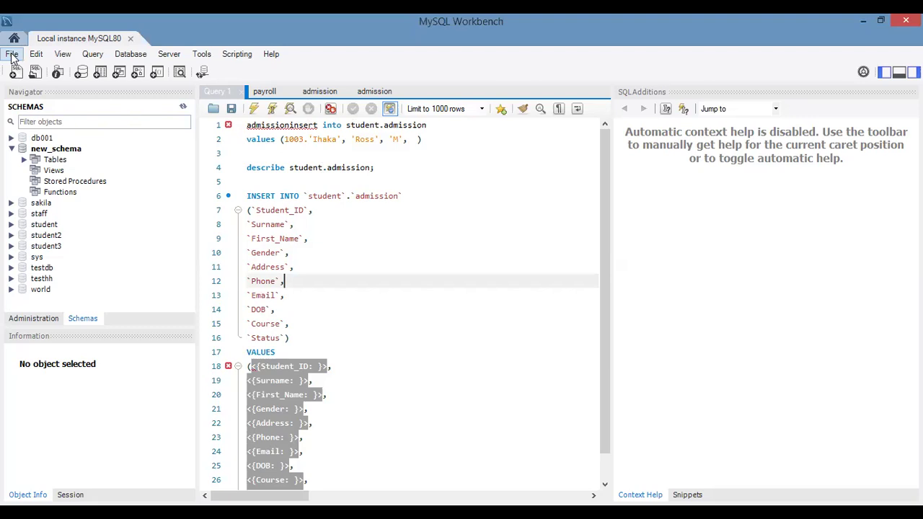
click(11, 54)
click(29, 117)
click(12, 55)
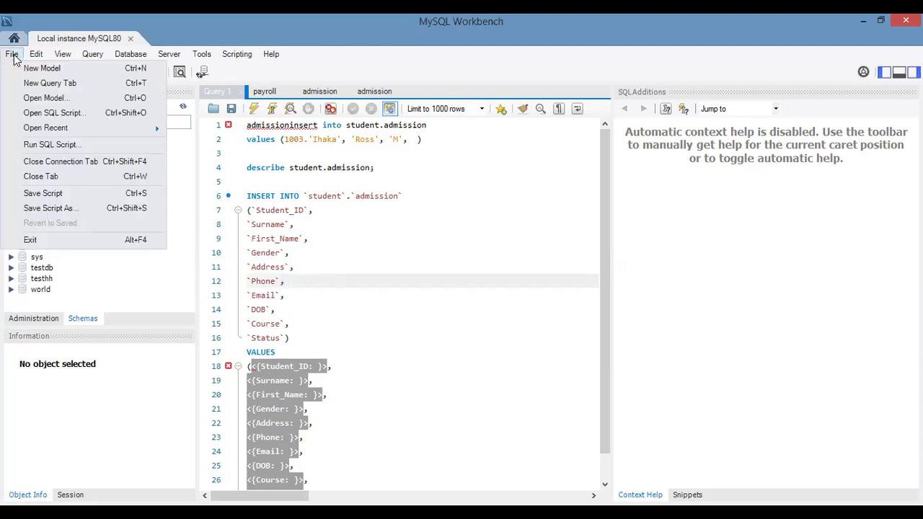
click(54, 241)
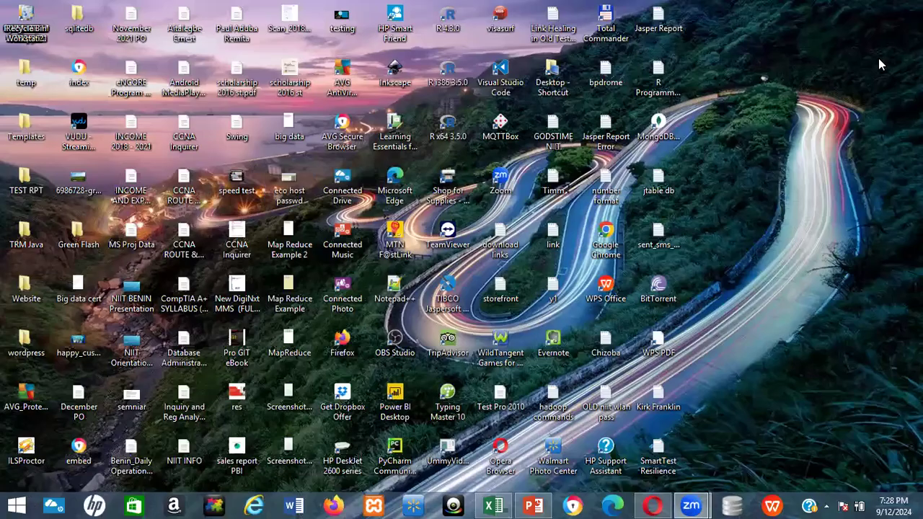
Step: Search the computer for "workben" and launch MySQL Workbench 8.0 CE
key(super)
click(880, 55)
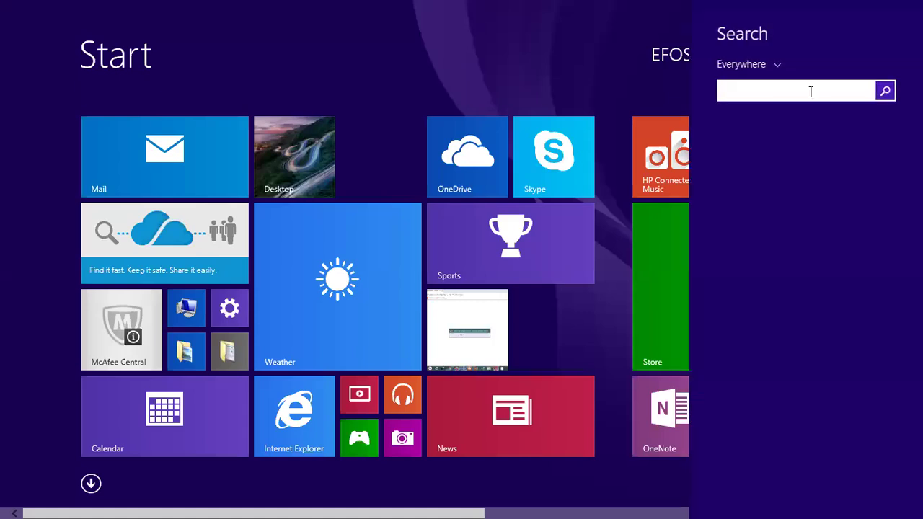
text(workb)
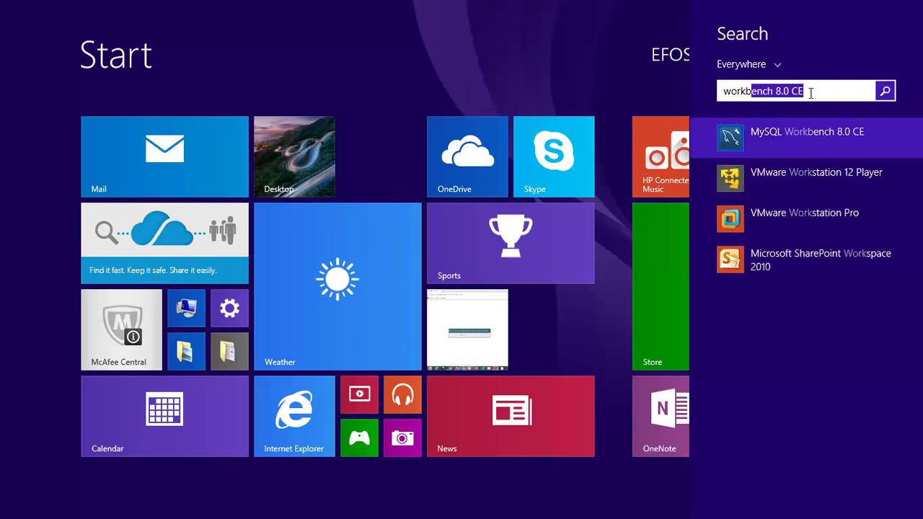
text(en)
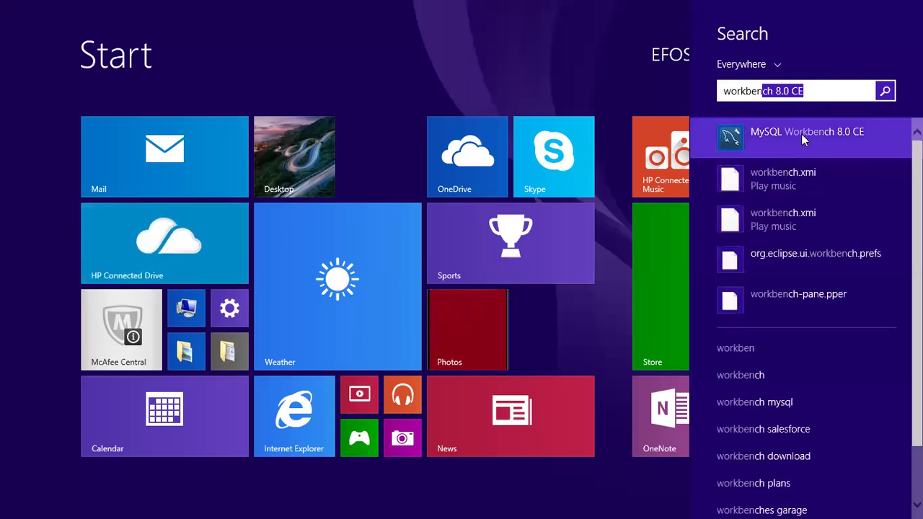
click(801, 133)
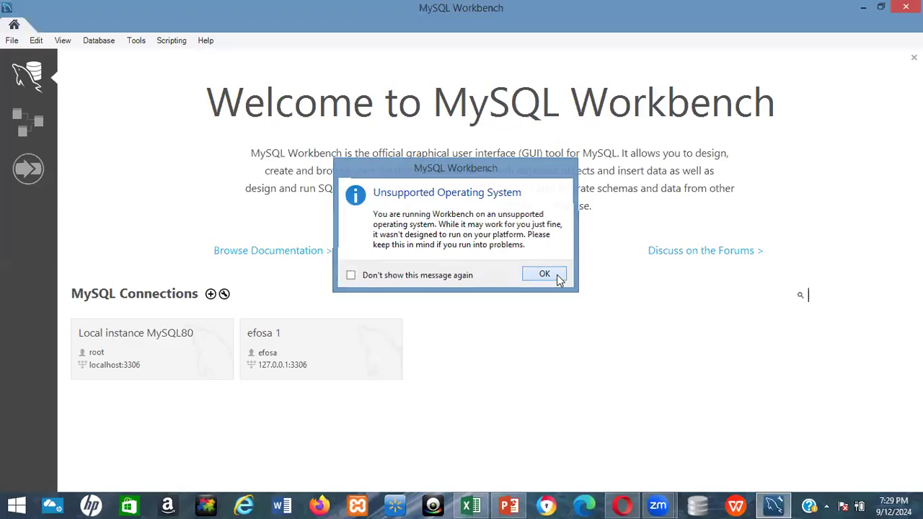
click(556, 275)
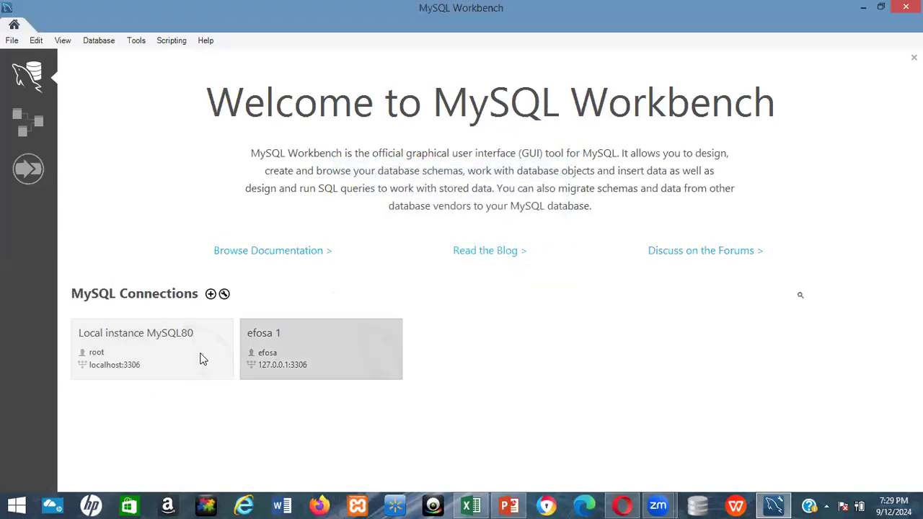
Step: Connect to Local instance MySQL80 as root by entering the account password
click(164, 347)
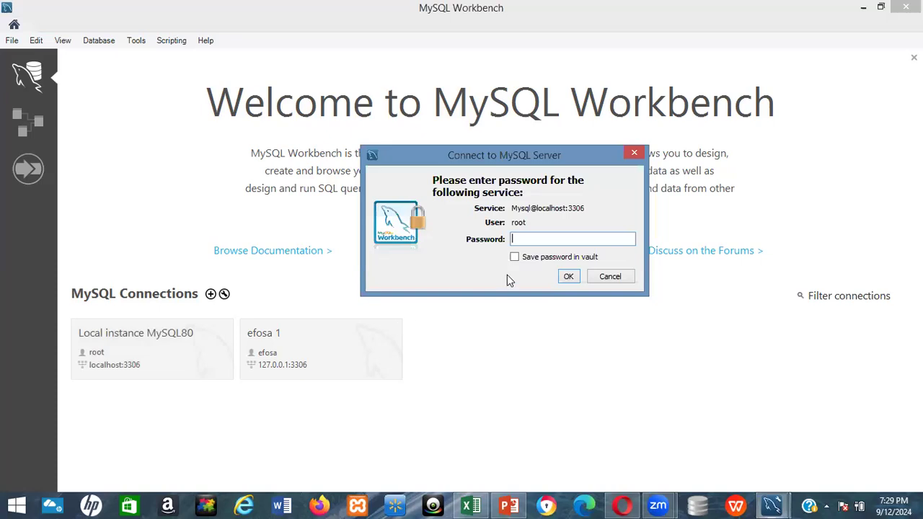
text(********)
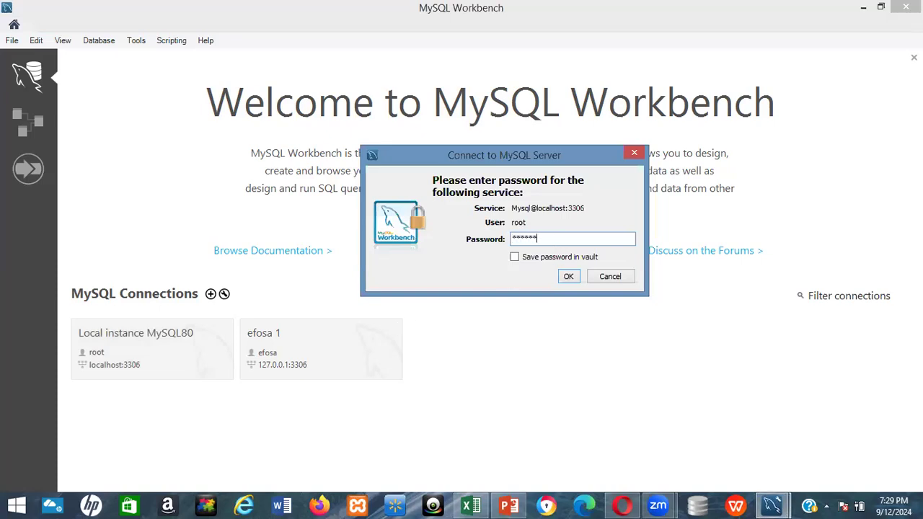
click(567, 278)
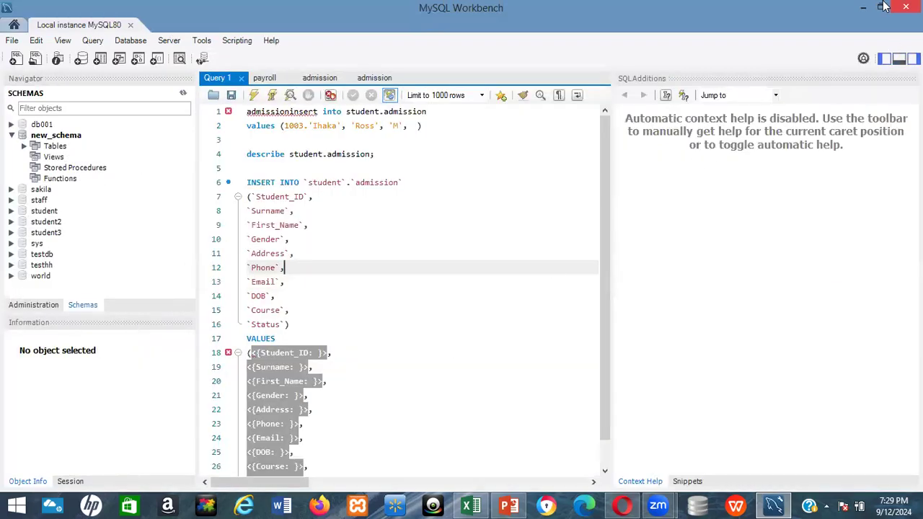
click(867, 8)
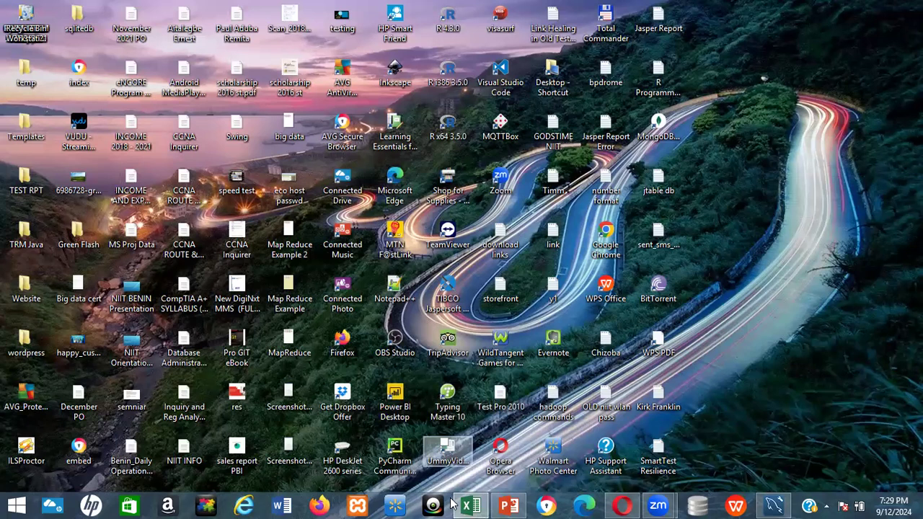
mouse_move(509, 504)
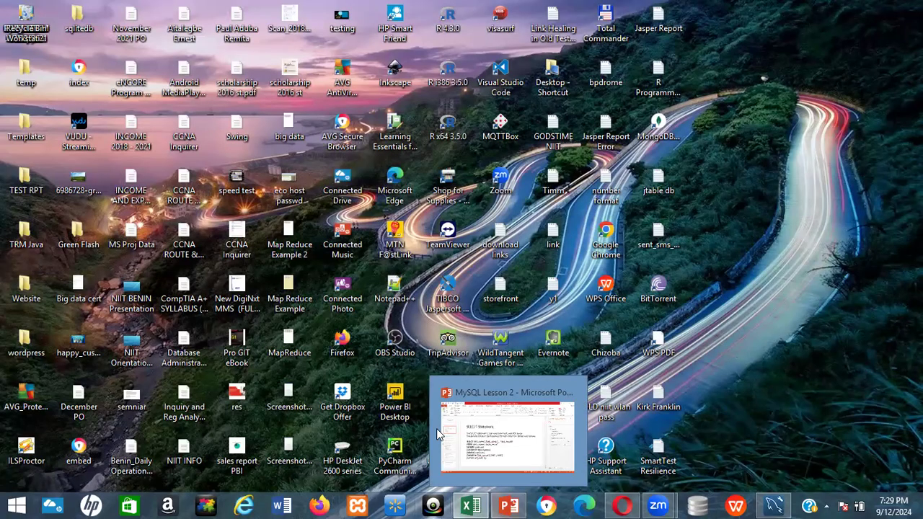
key(alt+Tab)
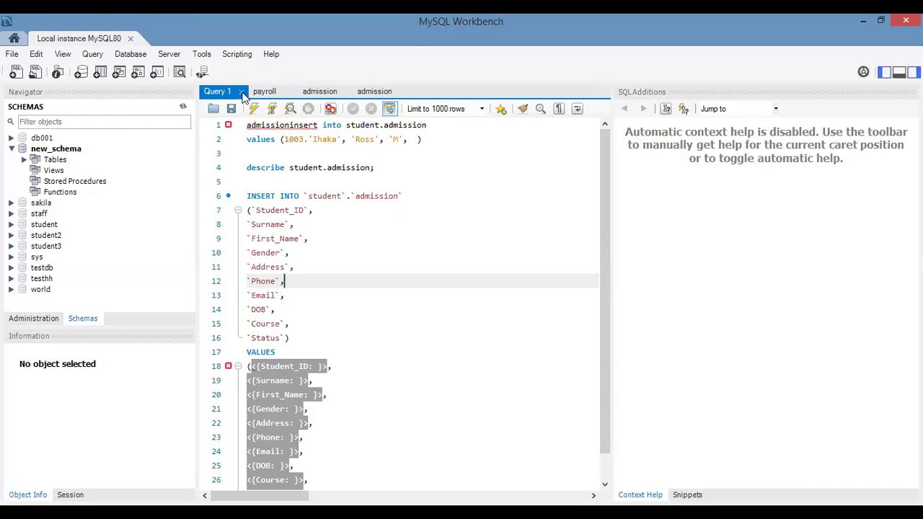
Step: Close the Query 1 and payroll query editors
click(242, 92)
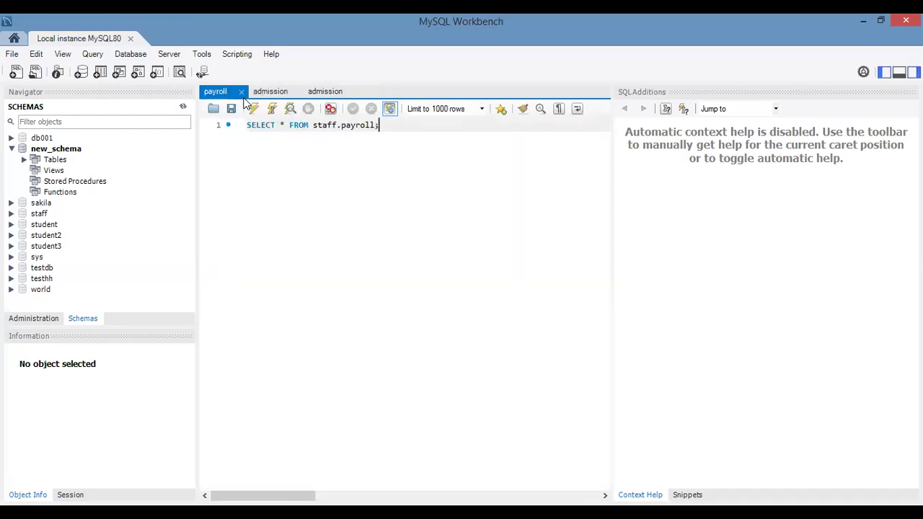
click(243, 92)
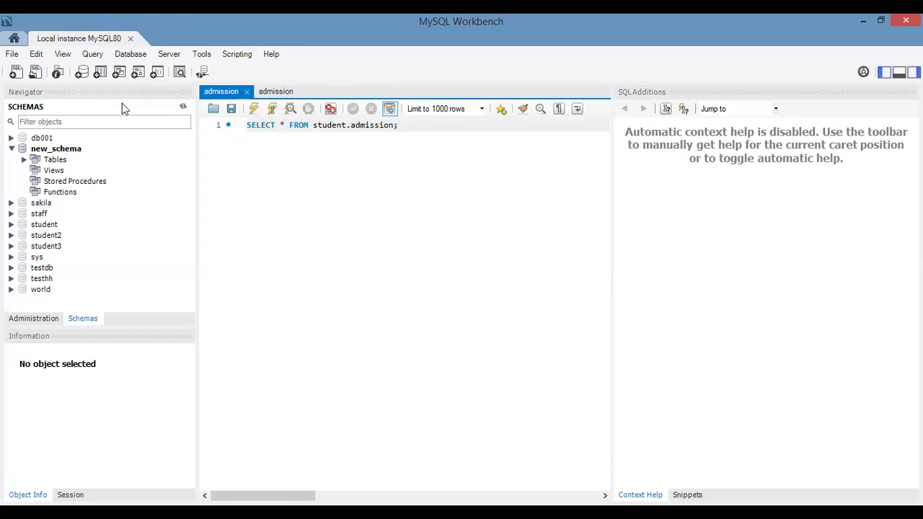
Step: Start a new schema and set its name to Student4
click(84, 81)
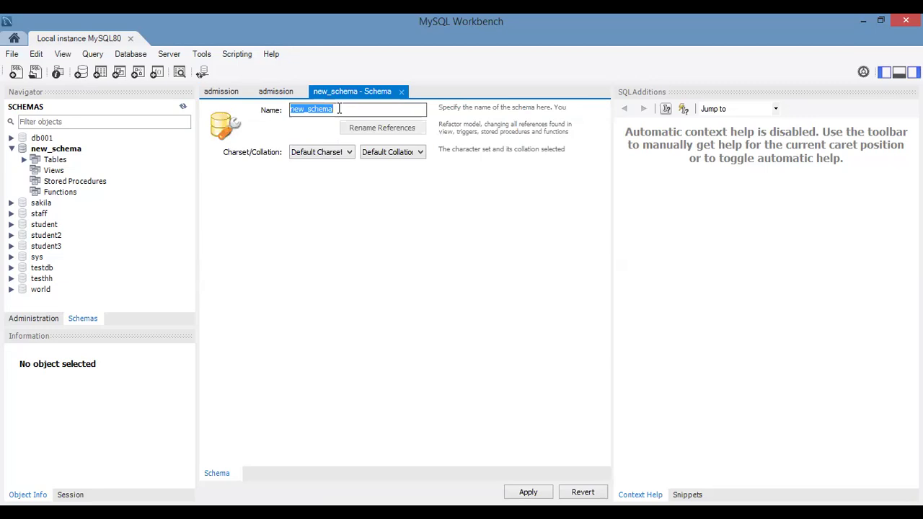
key(BackSpace)
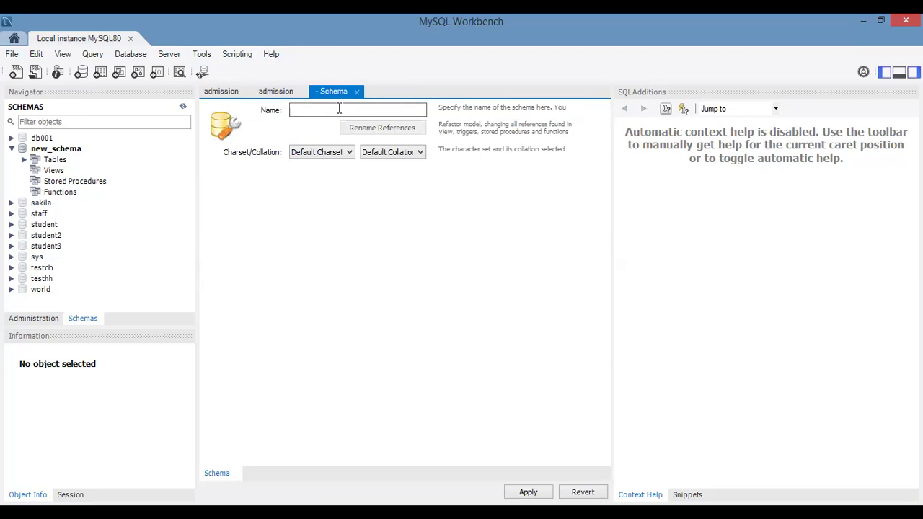
text(Stu)
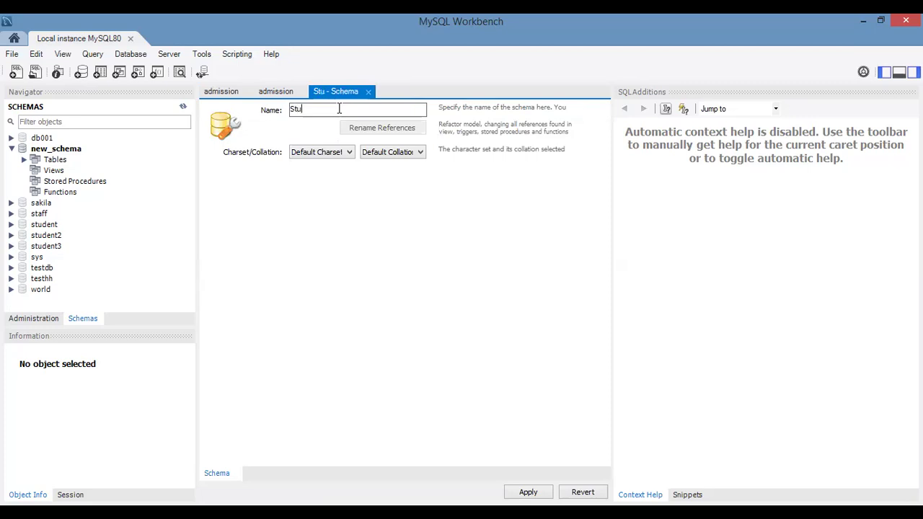
text(dent3)
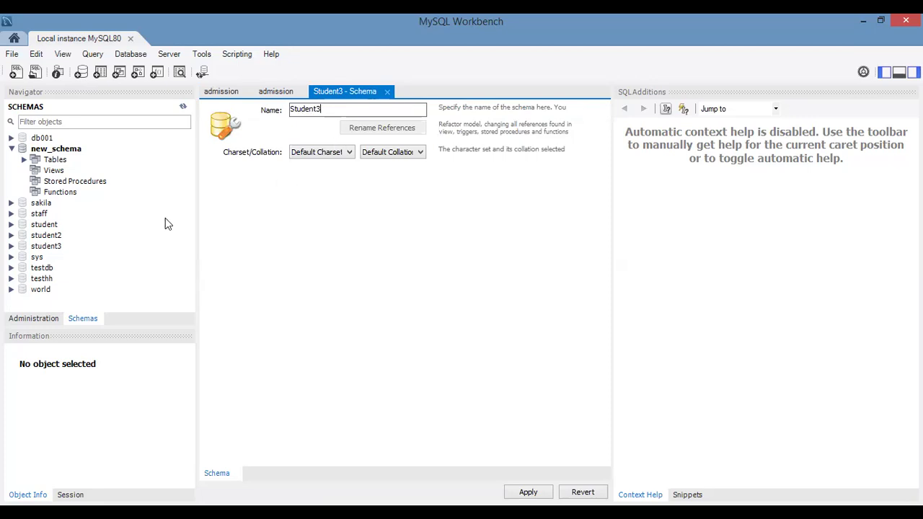
key(BackSpace)
text(4)
Step: Accept the lowercase schema name, review the generated CREATE SCHEMA script, and cancel without applying it
click(536, 490)
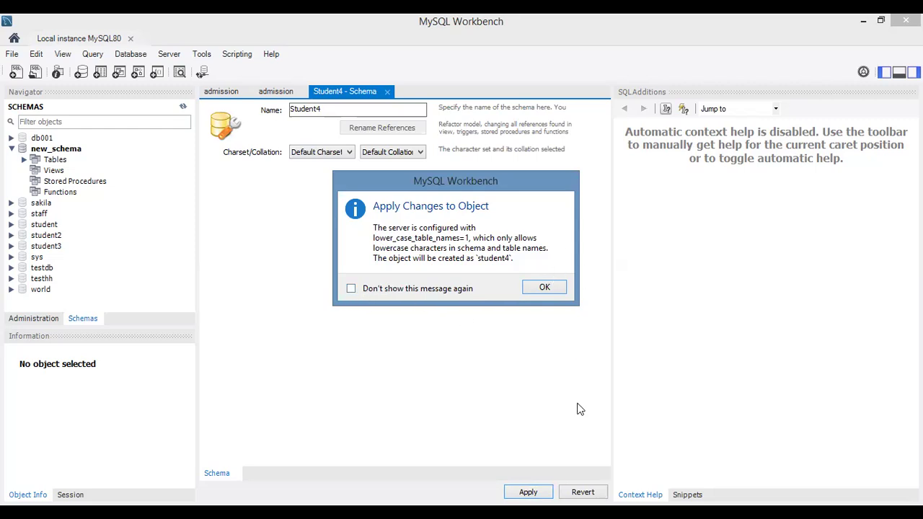
click(544, 288)
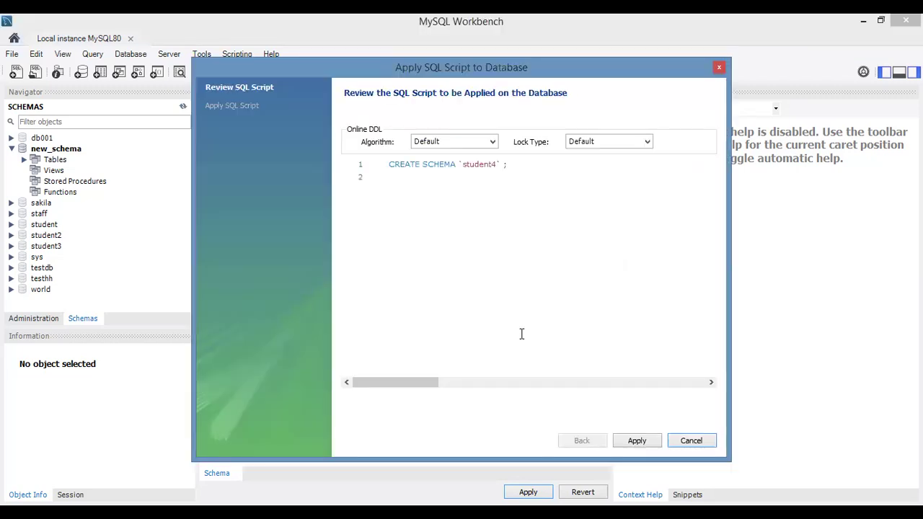
click(691, 441)
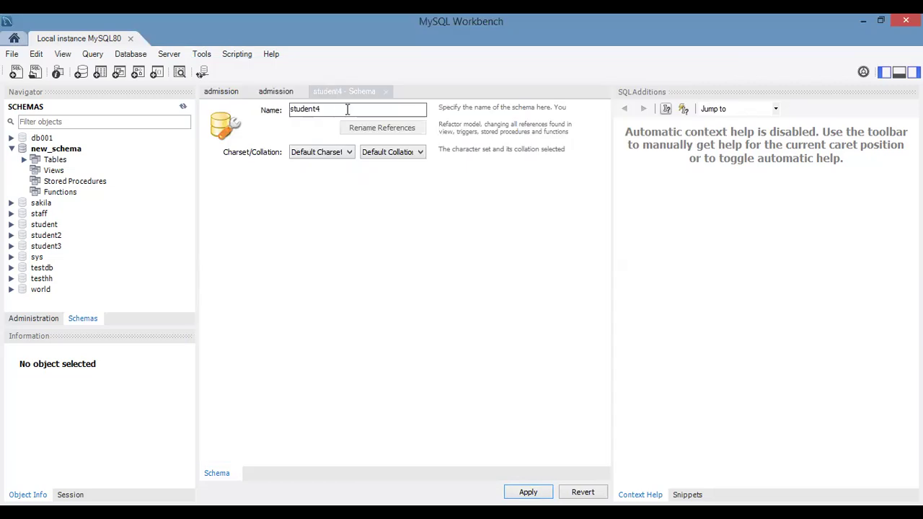
Step: Examine the available charset and collation options for the student4 schema, keeping the default charset and collation
click(350, 153)
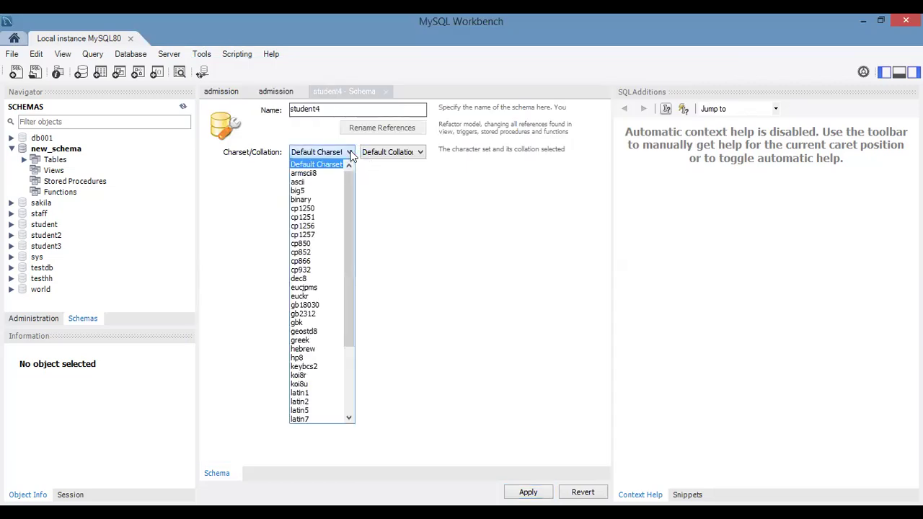
click(401, 152)
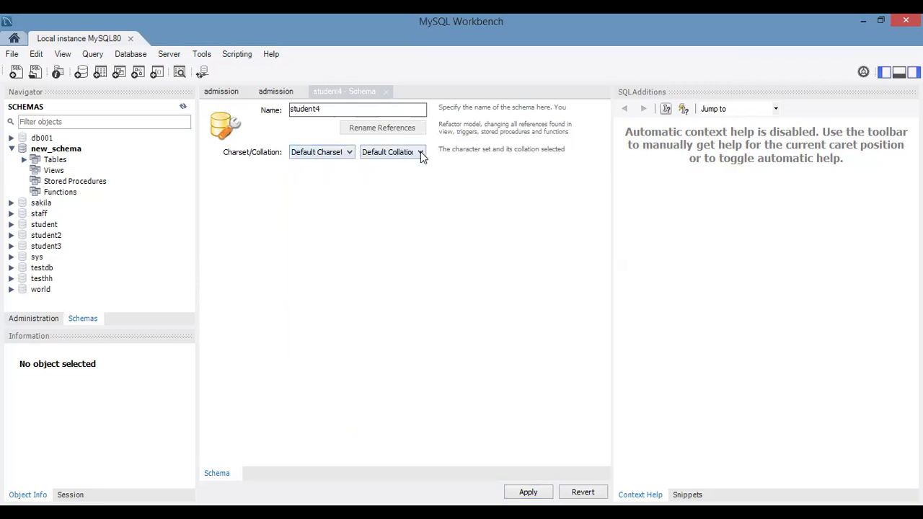
click(421, 152)
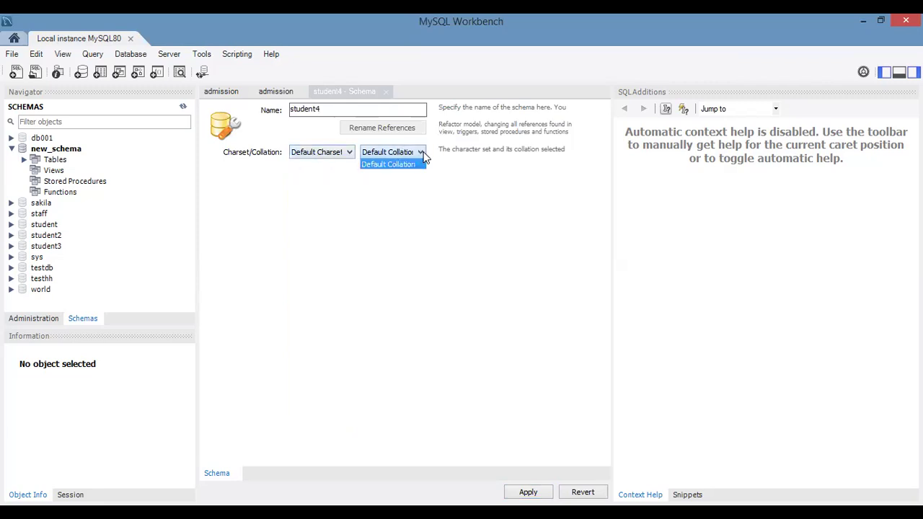
click(351, 156)
click(350, 156)
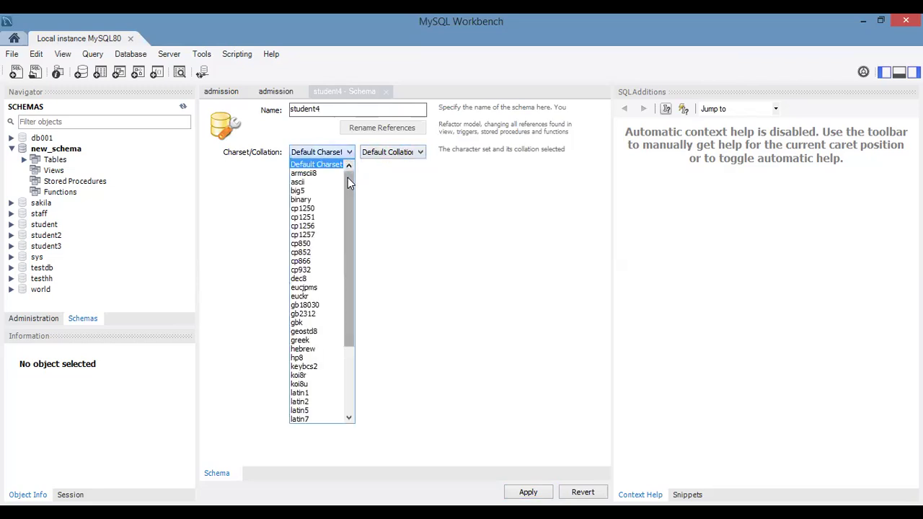
drag(347, 181, 349, 163)
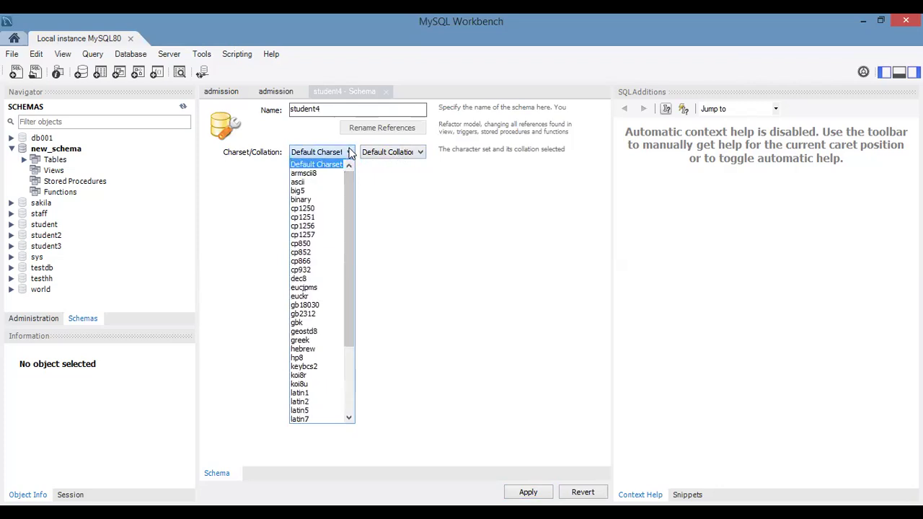
click(350, 157)
click(350, 157)
click(350, 158)
click(351, 157)
click(350, 157)
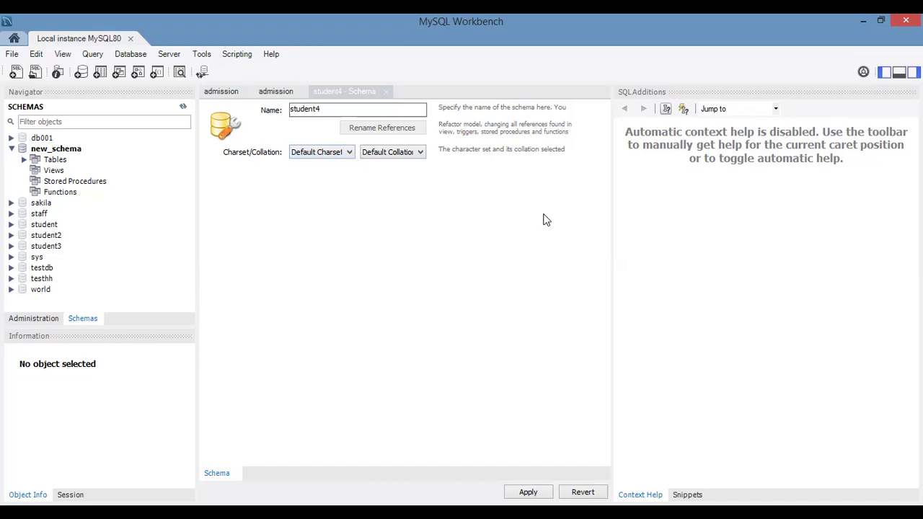
click(349, 154)
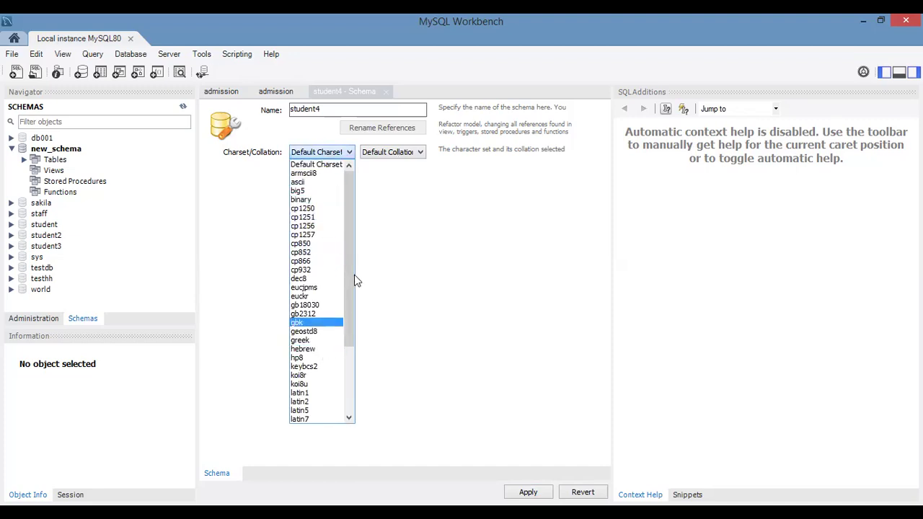
drag(354, 281, 344, 252)
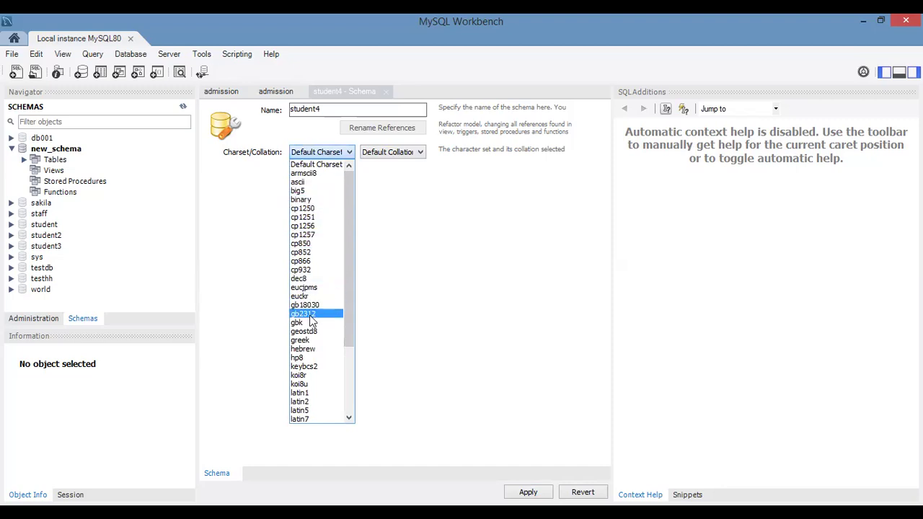
drag(348, 268, 333, 175)
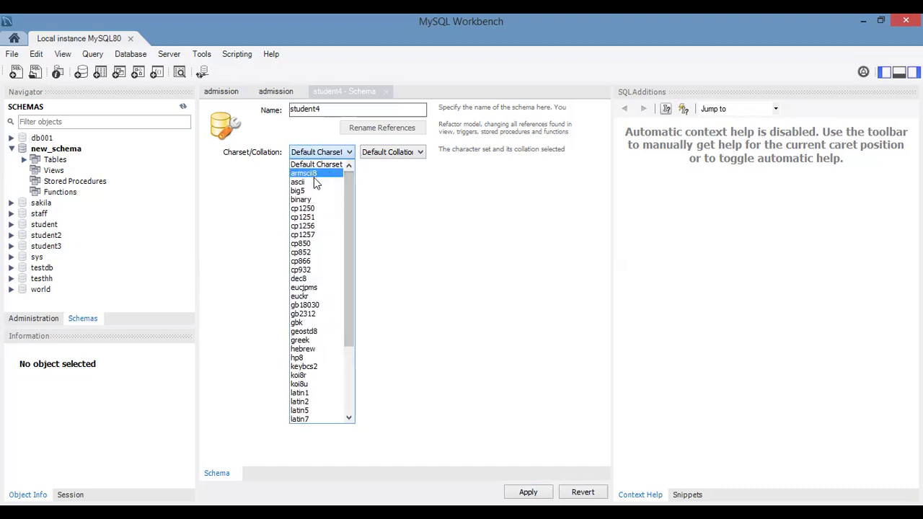
click(409, 209)
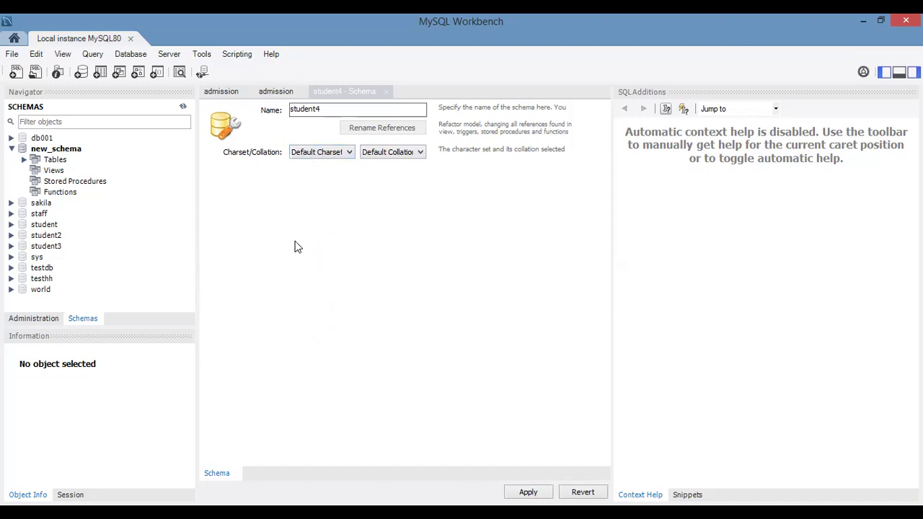
click(287, 170)
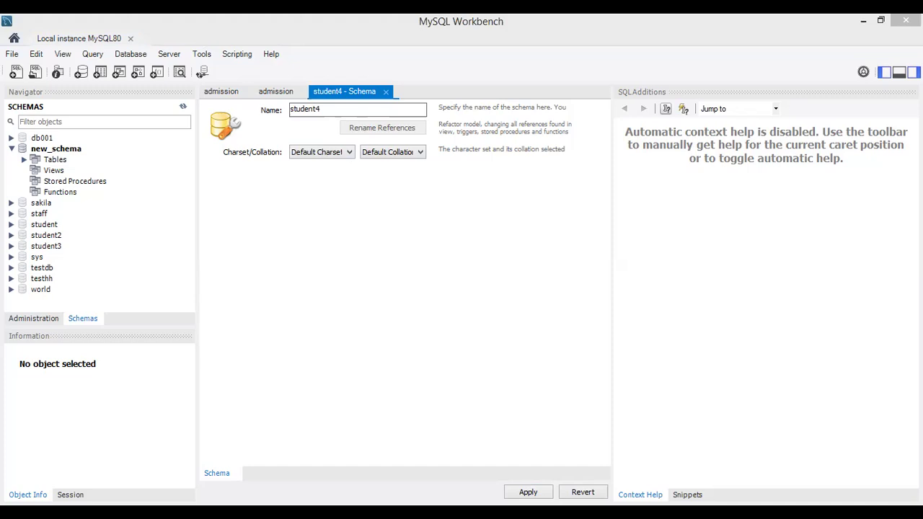
click(731, 153)
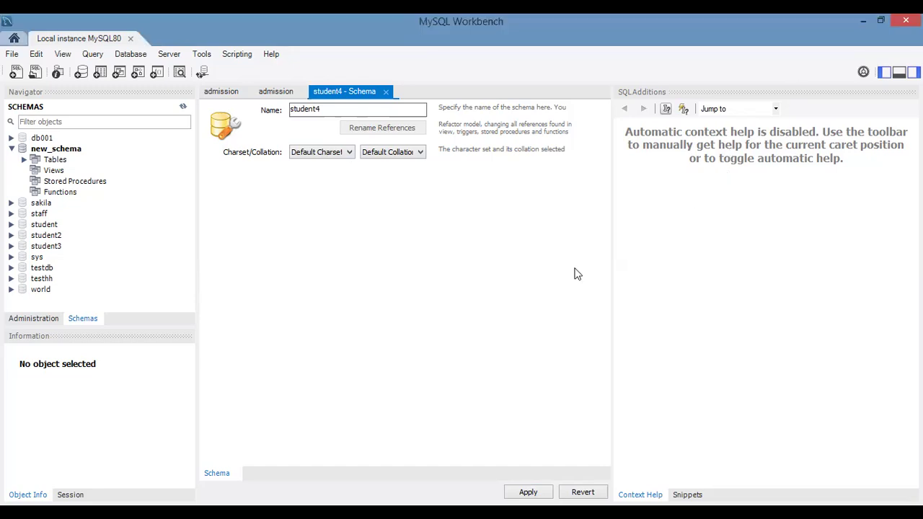
Step: Try the ascii and dec8 charsets for the student4 schema, and restore Default Charset
click(337, 109)
drag(324, 108, 315, 109)
click(327, 109)
click(349, 153)
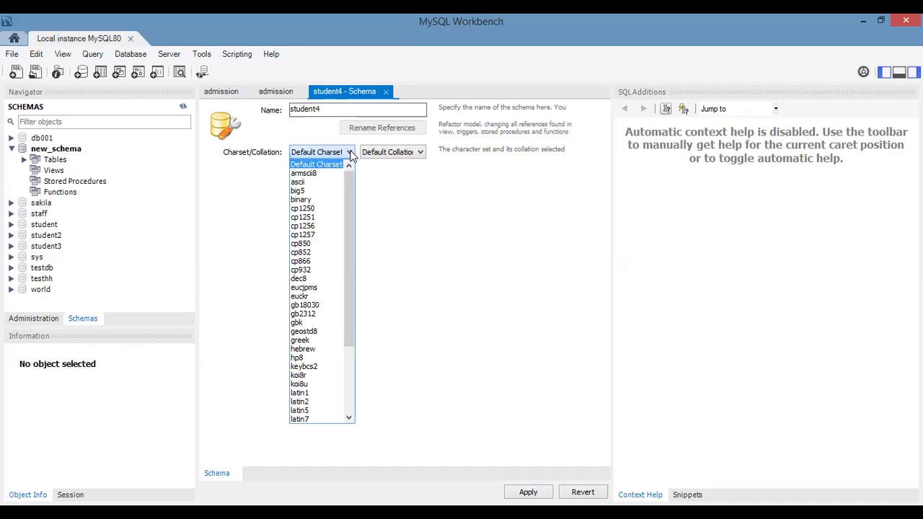
click(310, 186)
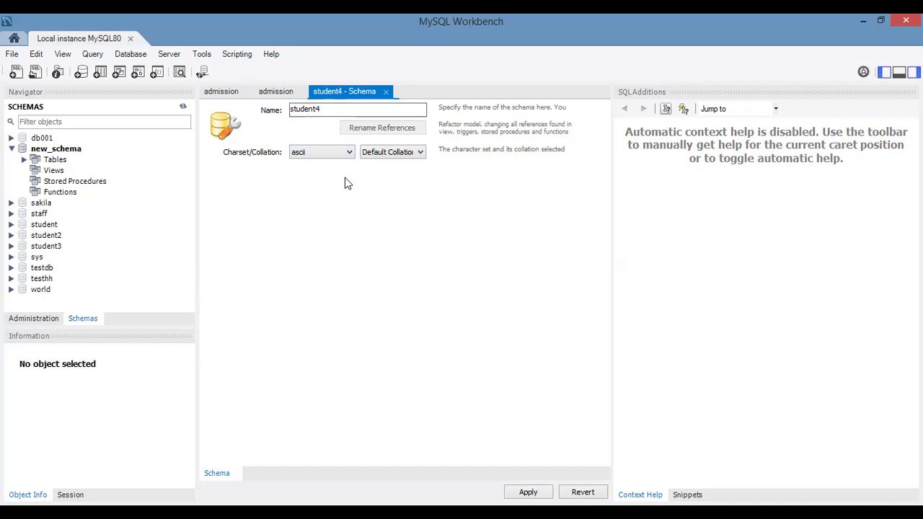
click(351, 154)
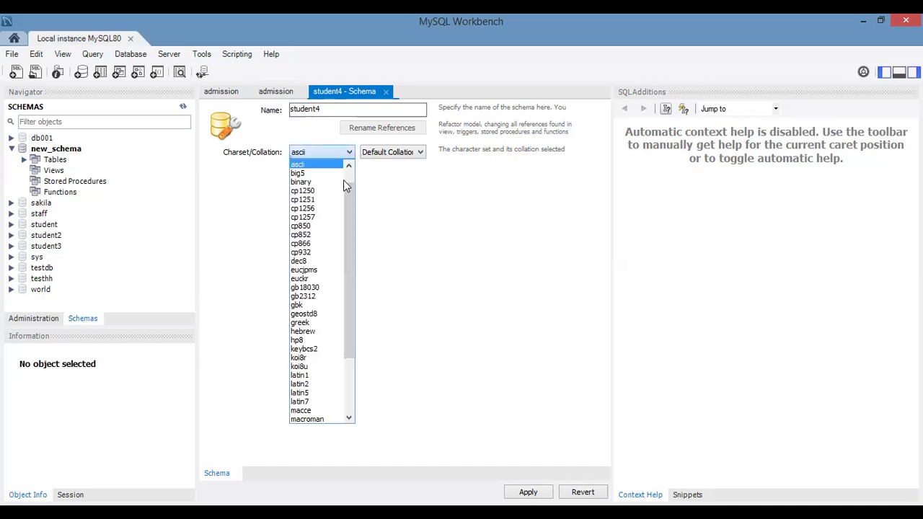
scroll(349, 184, up, 1)
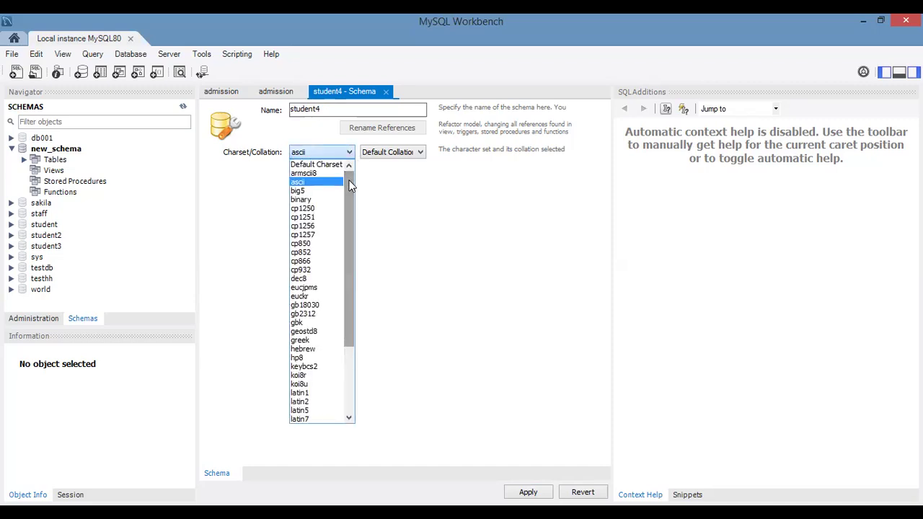
click(354, 277)
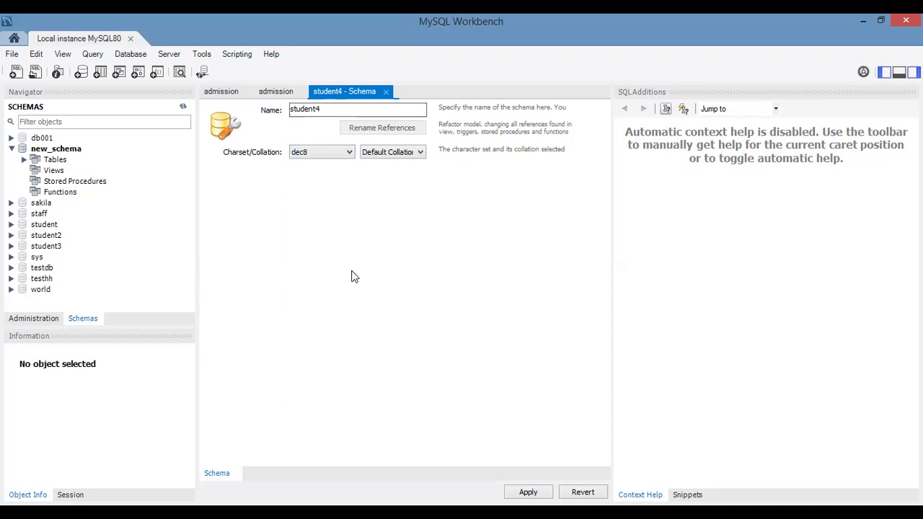
click(351, 154)
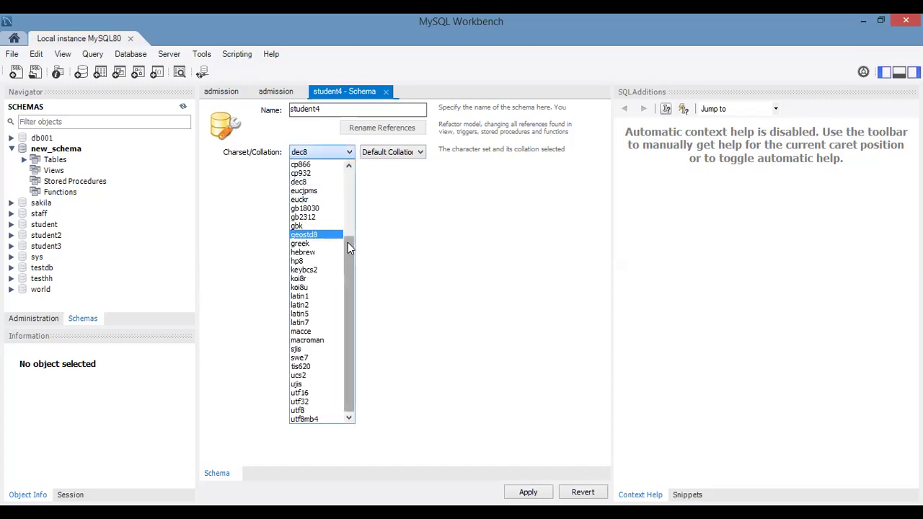
drag(352, 256, 347, 173)
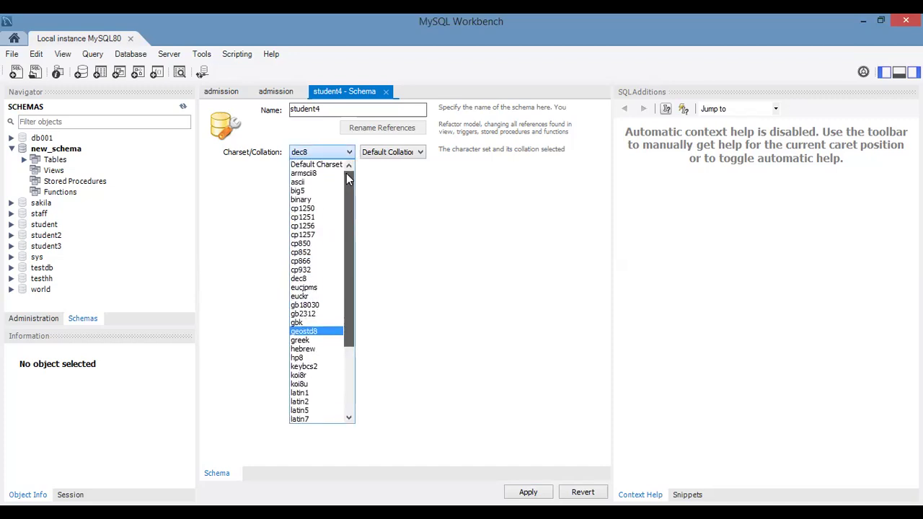
click(318, 164)
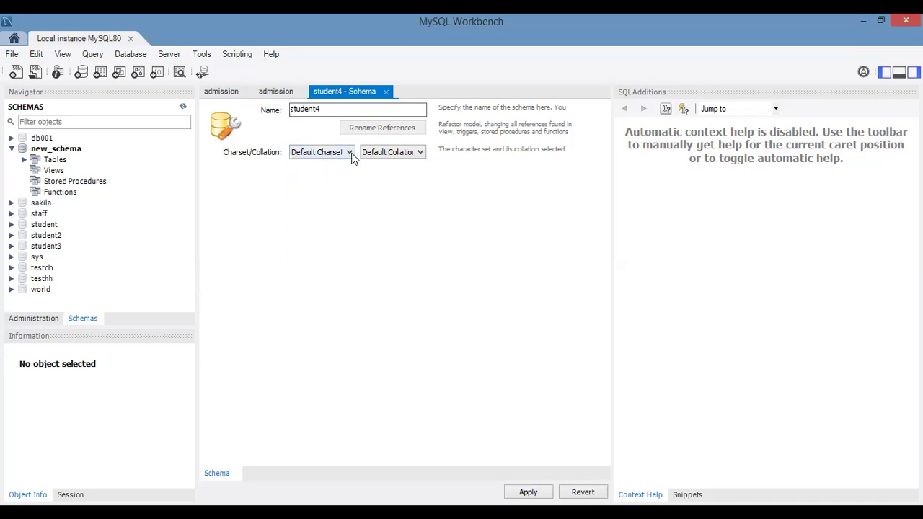
Step: Examine the list of charsets available for the student4 schema
click(351, 154)
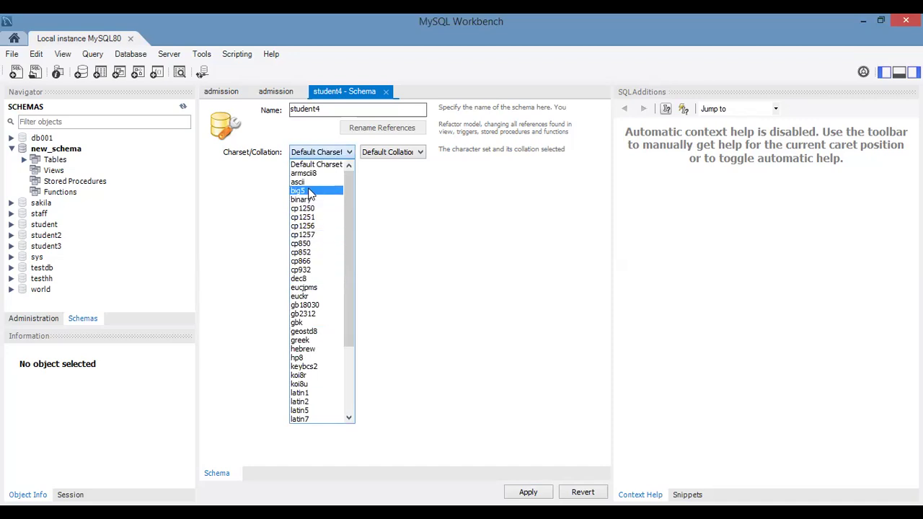
click(350, 155)
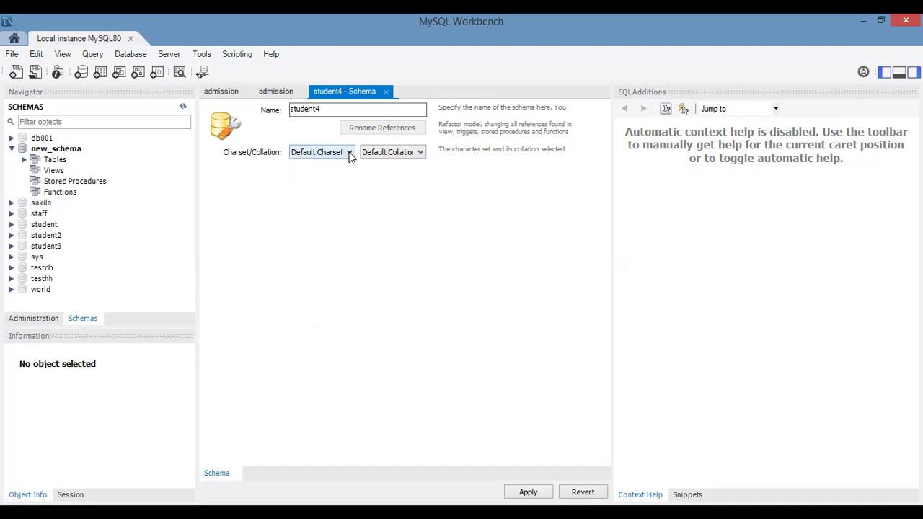
click(350, 155)
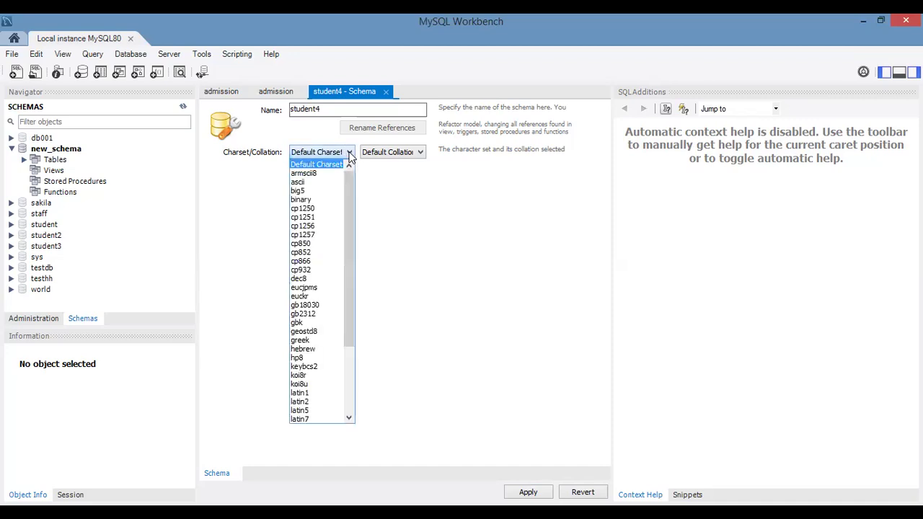
click(350, 155)
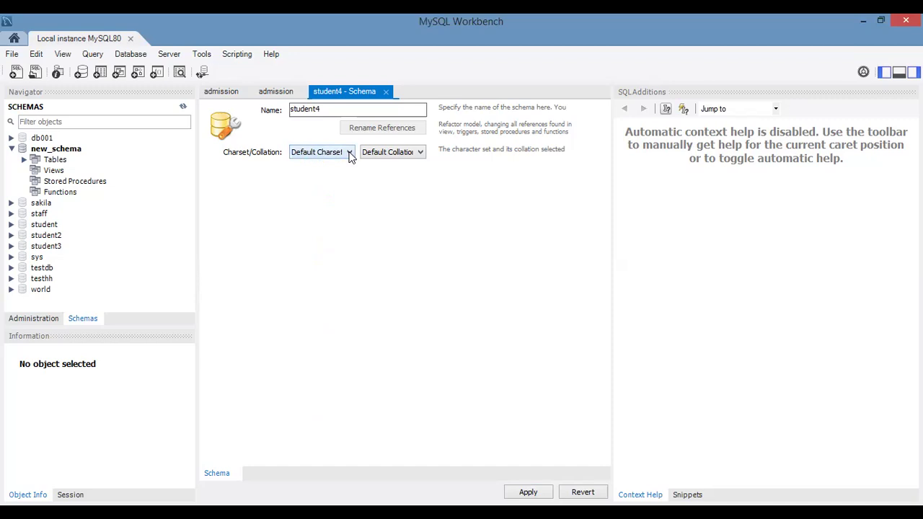
click(350, 155)
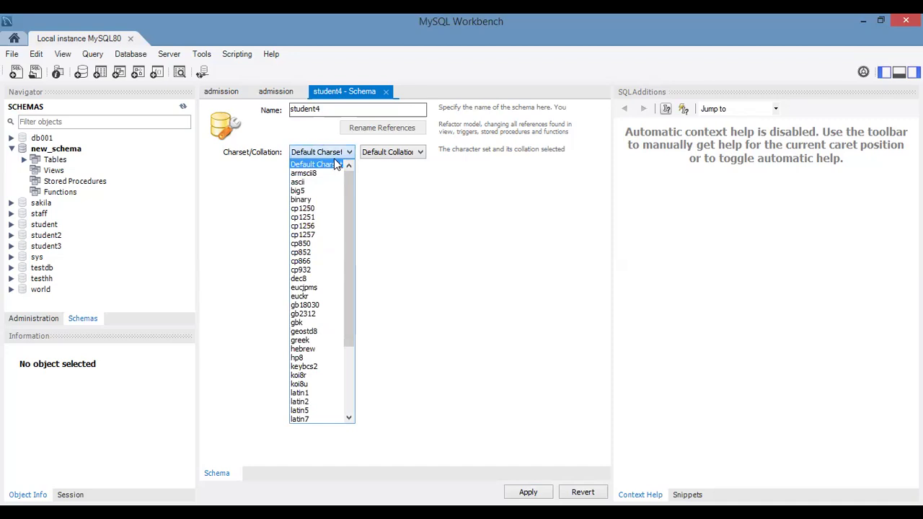
click(350, 155)
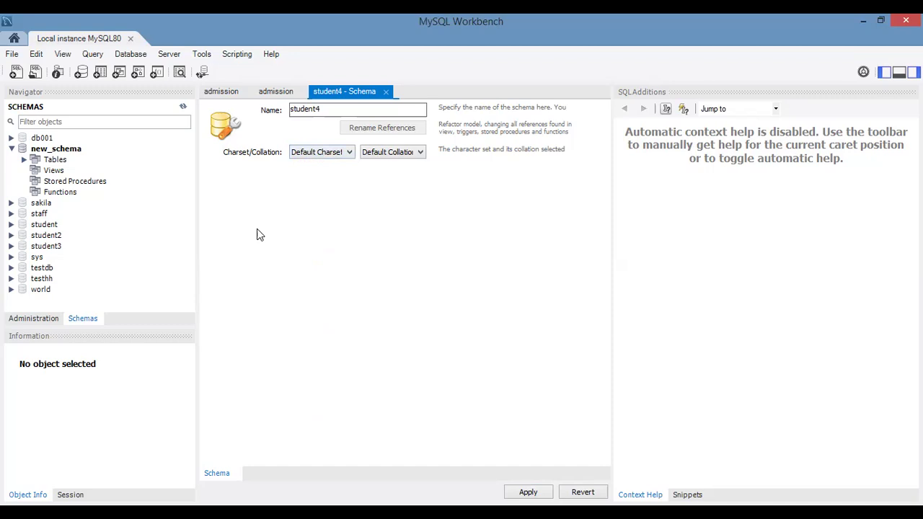
click(349, 152)
click(349, 153)
Step: Try the ascii charset for student4 again and return the schema to Default Charset
click(349, 152)
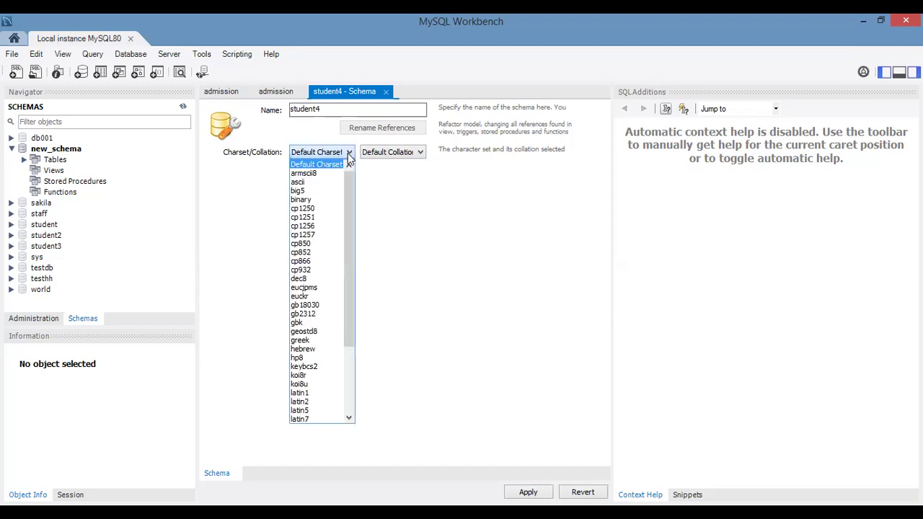
drag(350, 189, 335, 165)
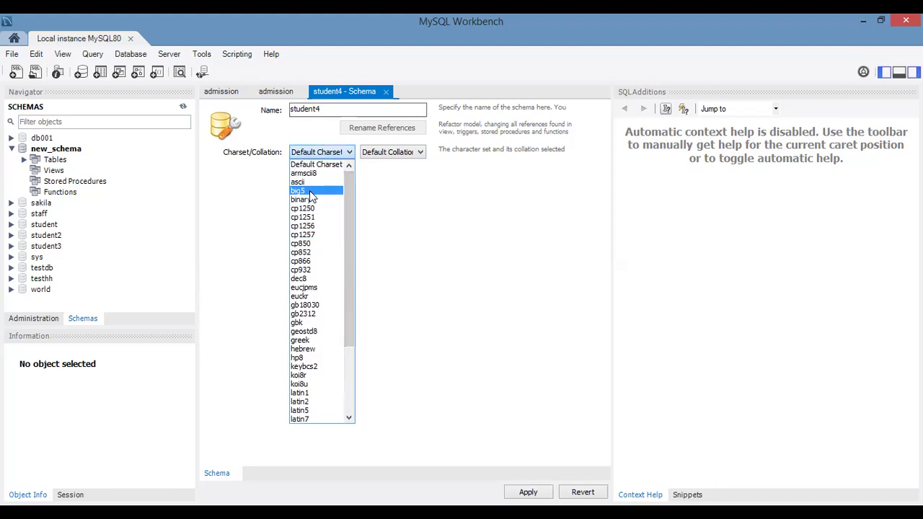
click(311, 182)
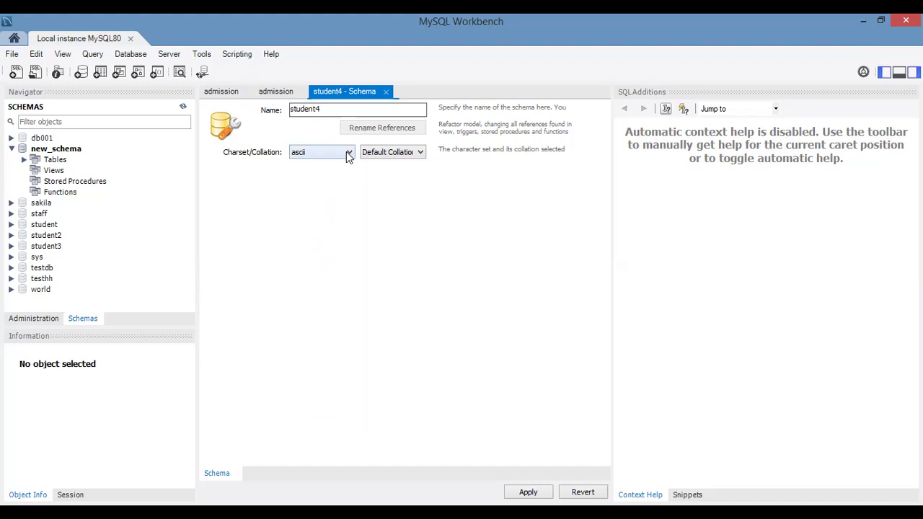
click(346, 153)
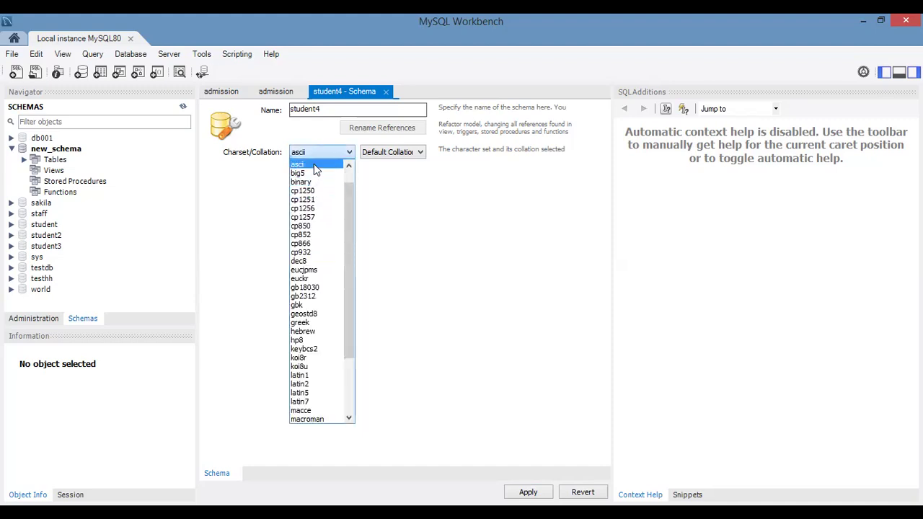
click(313, 164)
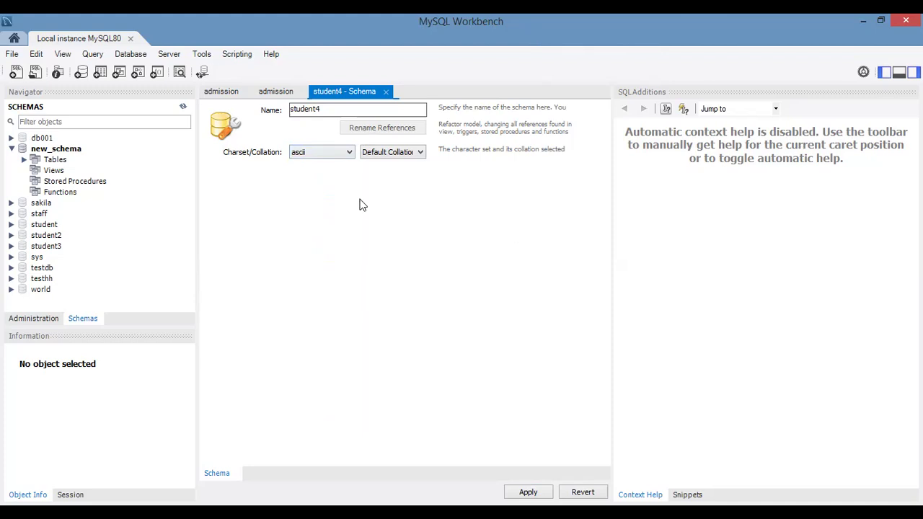
click(349, 152)
scroll(350, 194, up, 1)
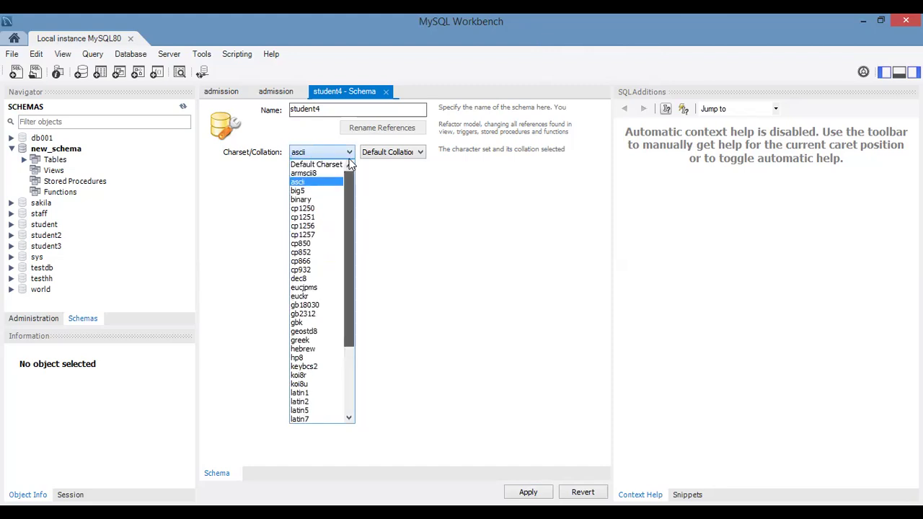
click(318, 165)
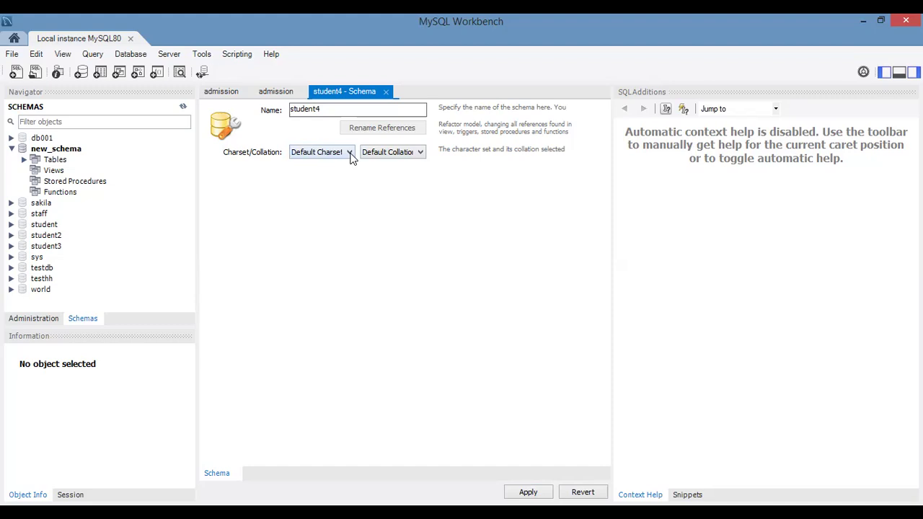
Step: Examine the collation options offered alongside Default Charset, keeping Default Collation selected
click(421, 153)
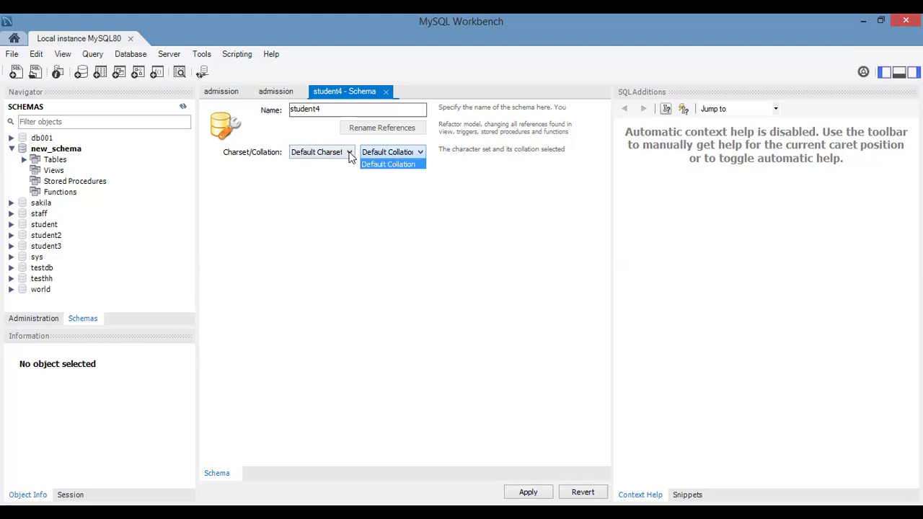
click(349, 154)
click(349, 153)
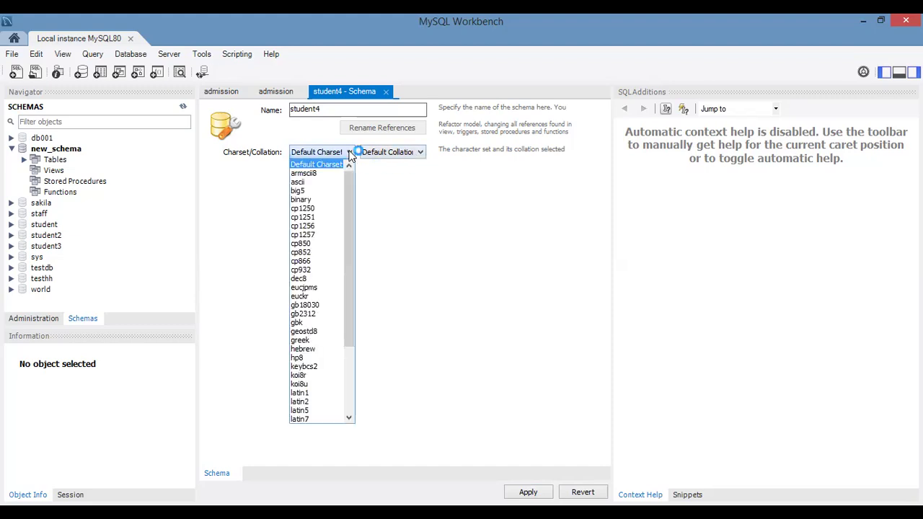
click(355, 152)
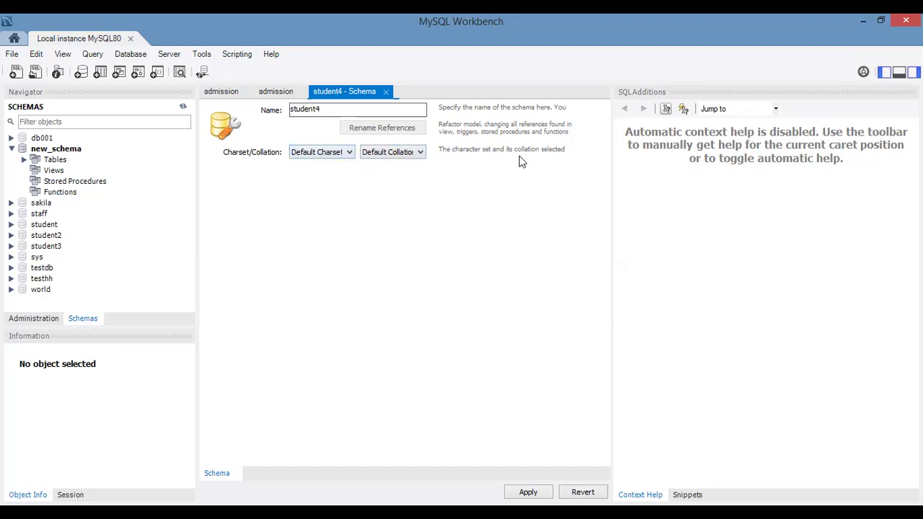
click(422, 151)
click(460, 390)
click(422, 154)
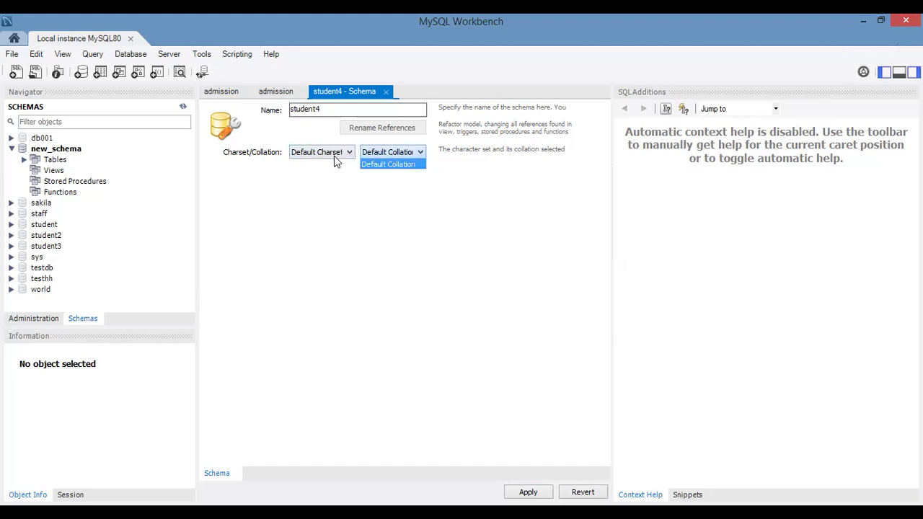
click(415, 152)
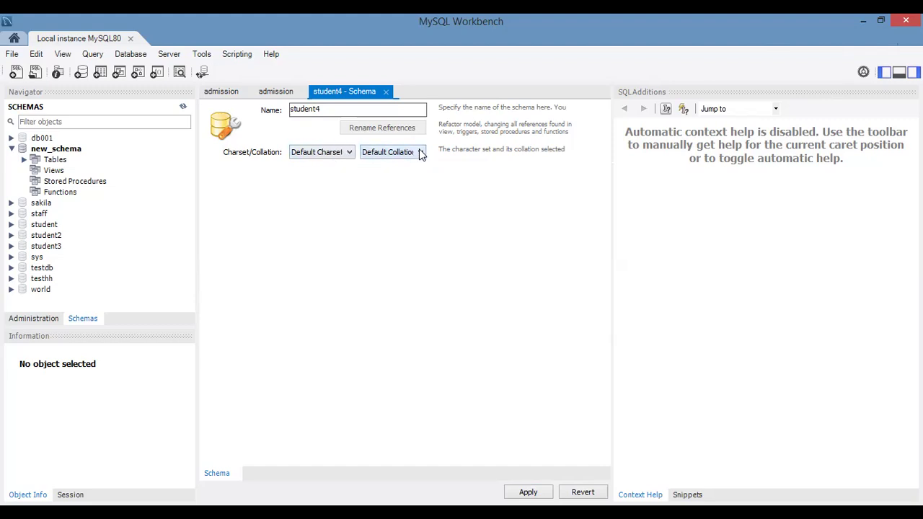
click(417, 155)
click(421, 152)
click(420, 152)
click(406, 165)
Step: Keep Default Charset for the student4 schema and generate its CREATE SCHEMA script for review
click(351, 155)
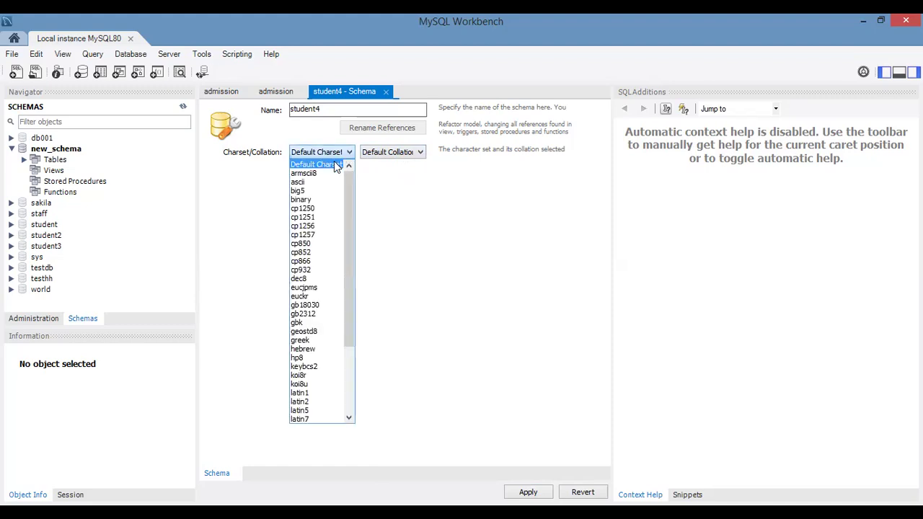
click(334, 164)
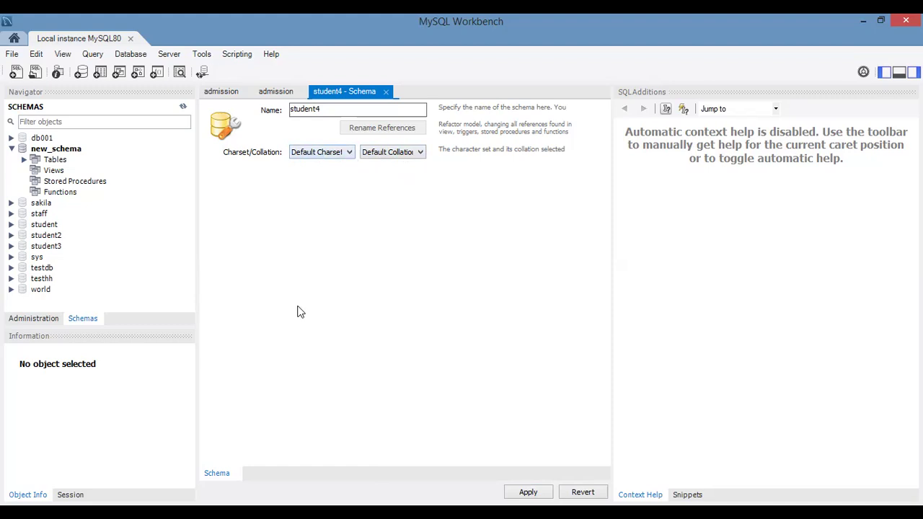
click(320, 152)
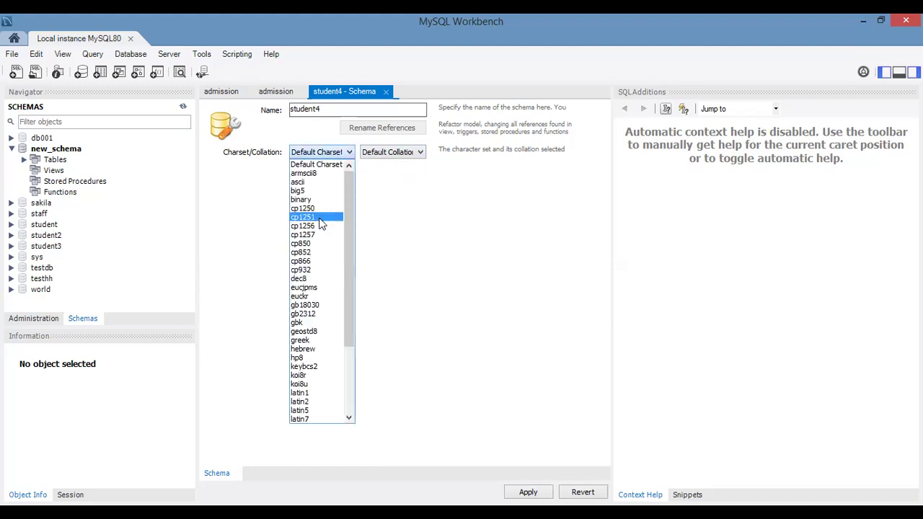
click(331, 164)
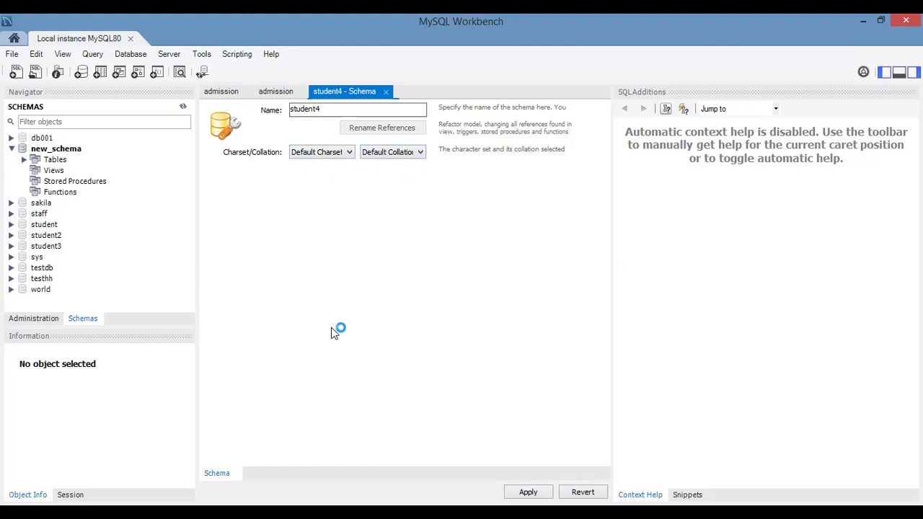
click(350, 152)
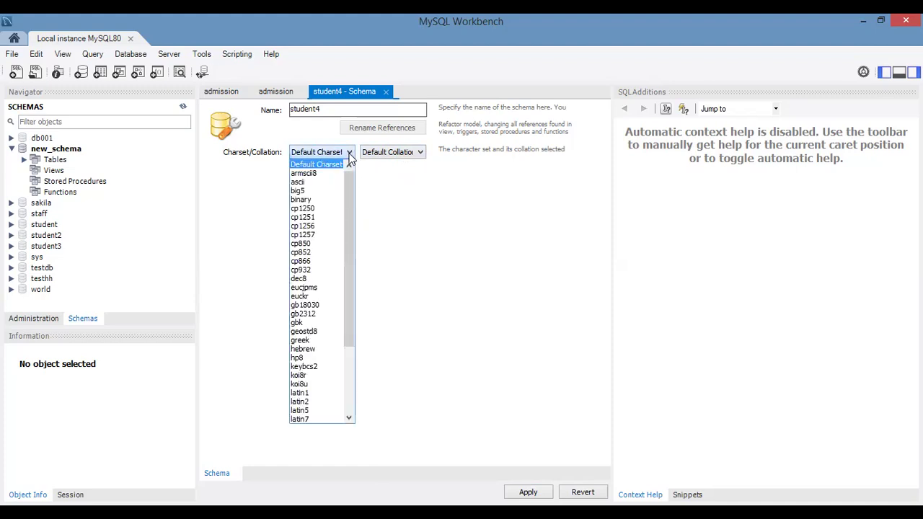
click(385, 235)
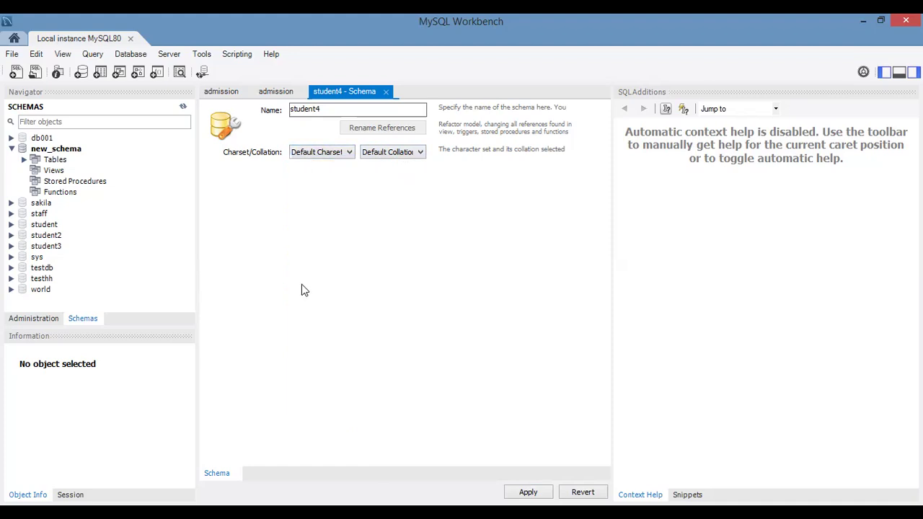
click(351, 160)
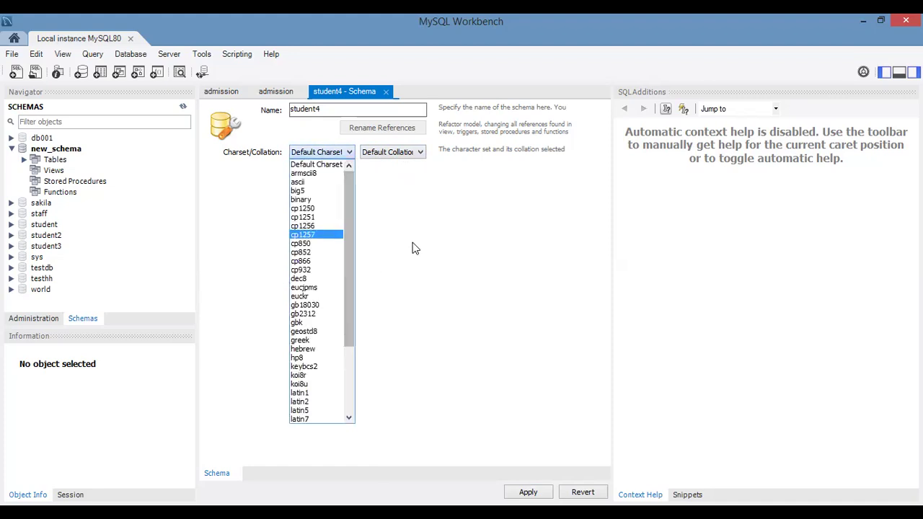
click(383, 231)
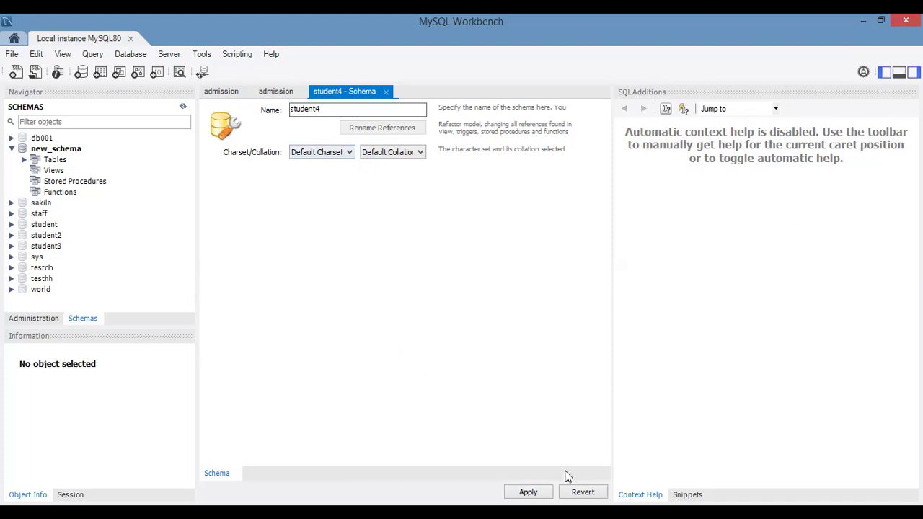
click(550, 487)
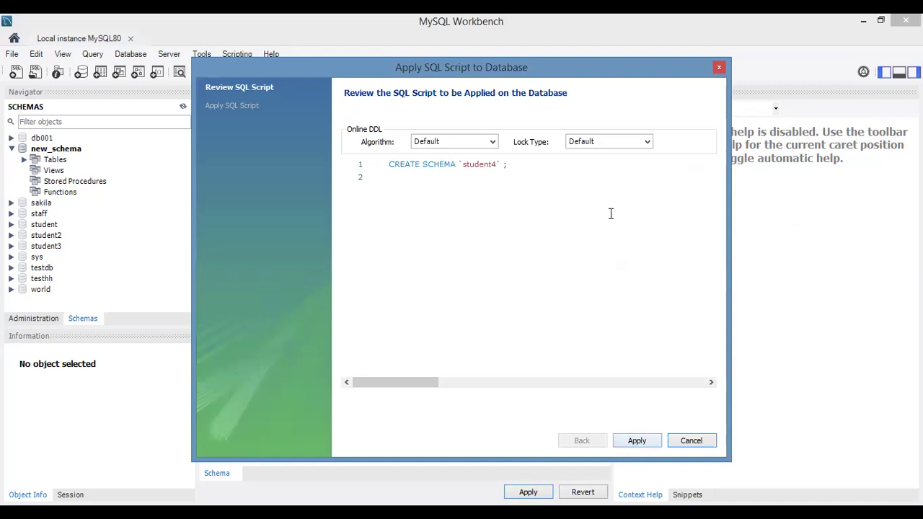
Step: Cancel applying the student4 creation script and collapse new_schema in the schema tree
click(691, 443)
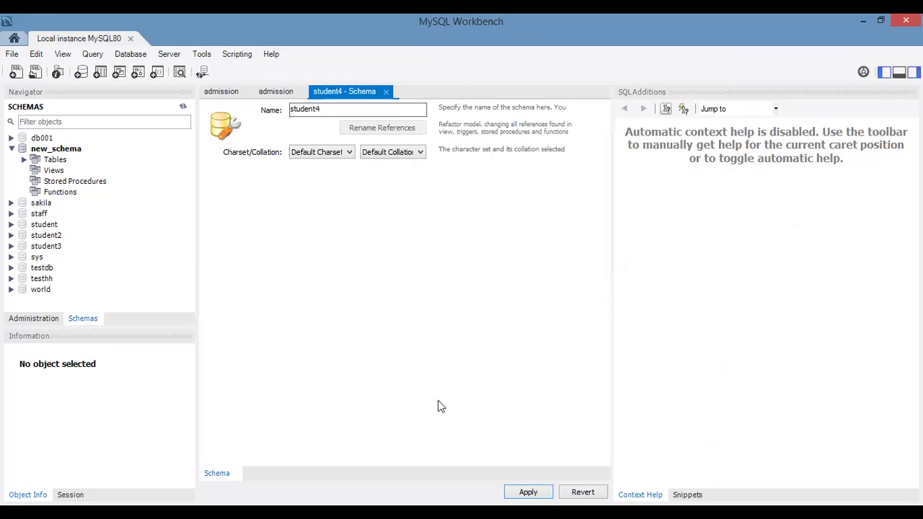
click(11, 149)
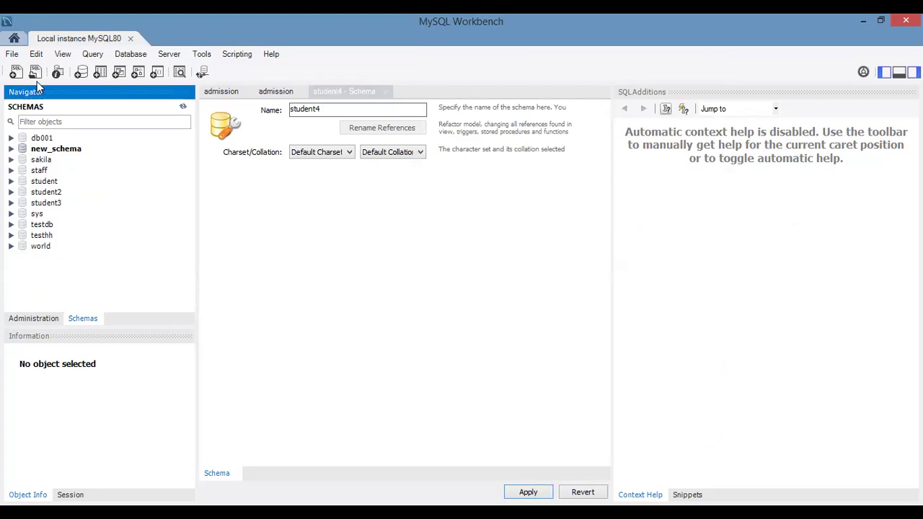
Step: Examine the File commands and compare the Navigator's administration tools with its list of schemas
click(12, 55)
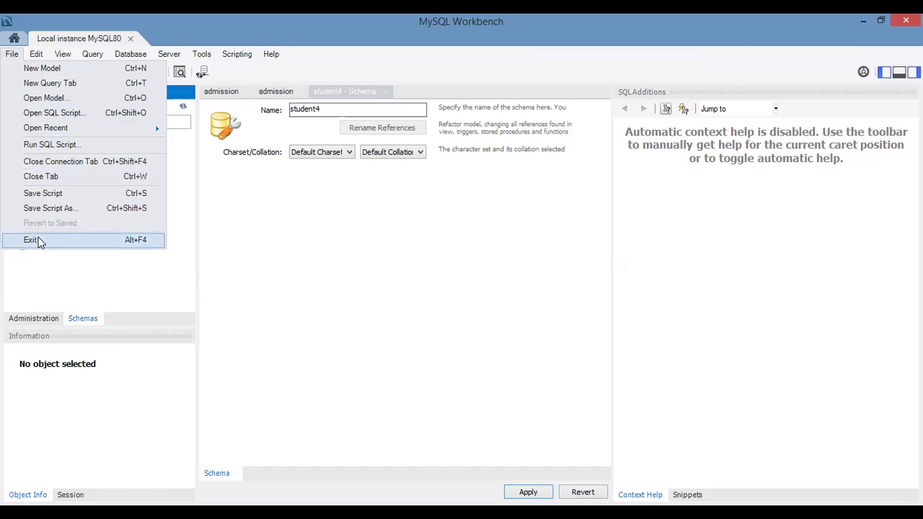
click(264, 241)
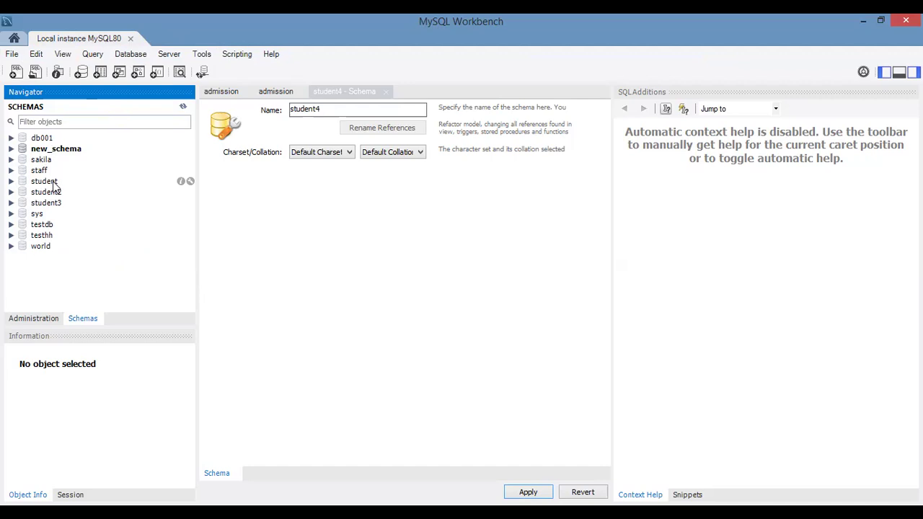
click(36, 320)
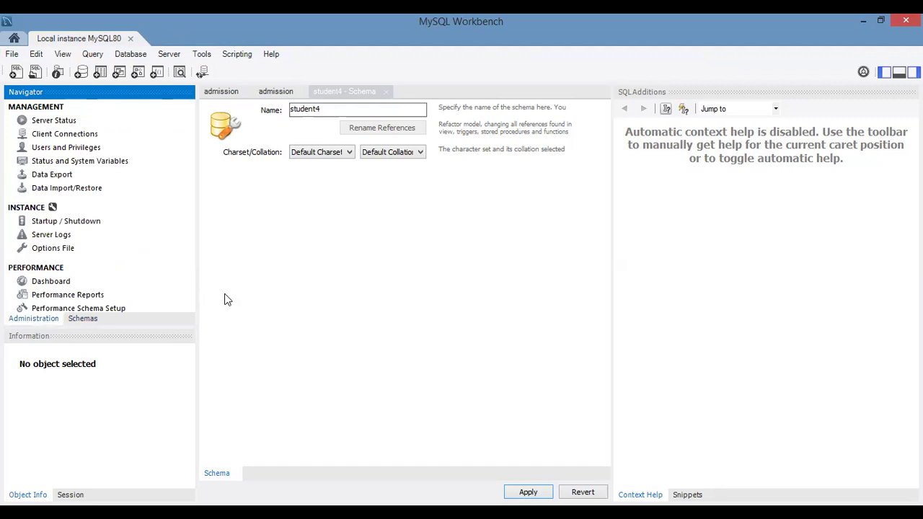
click(85, 318)
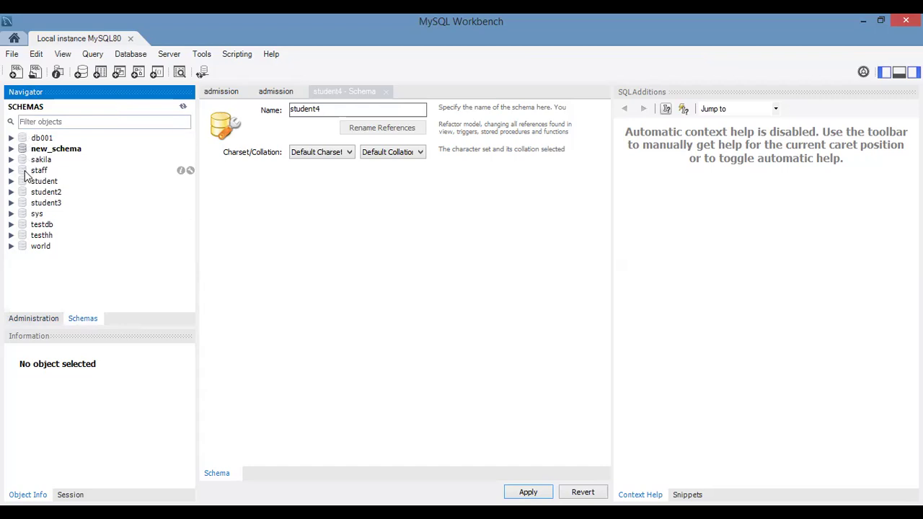
click(34, 321)
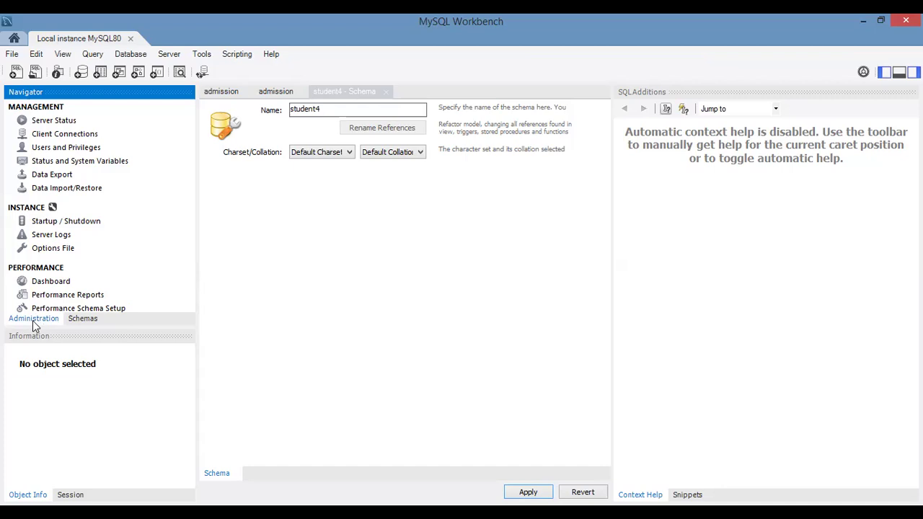
click(86, 319)
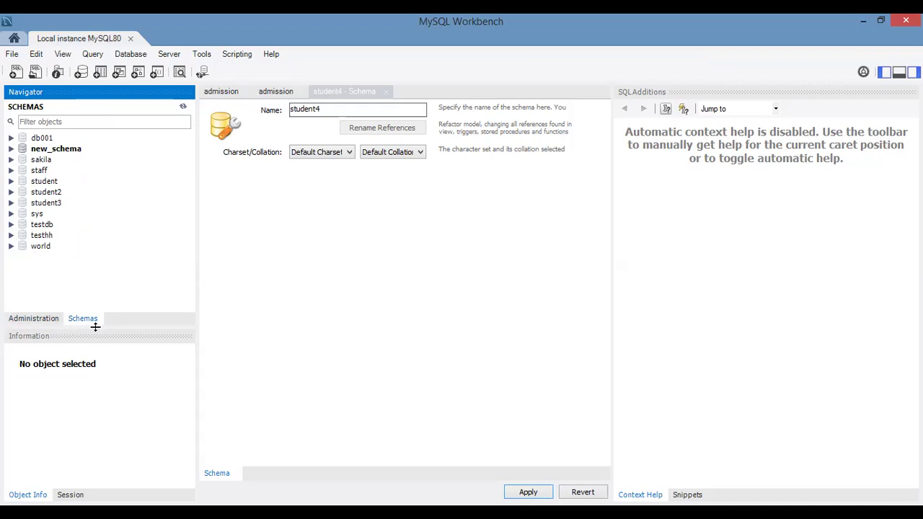
click(36, 318)
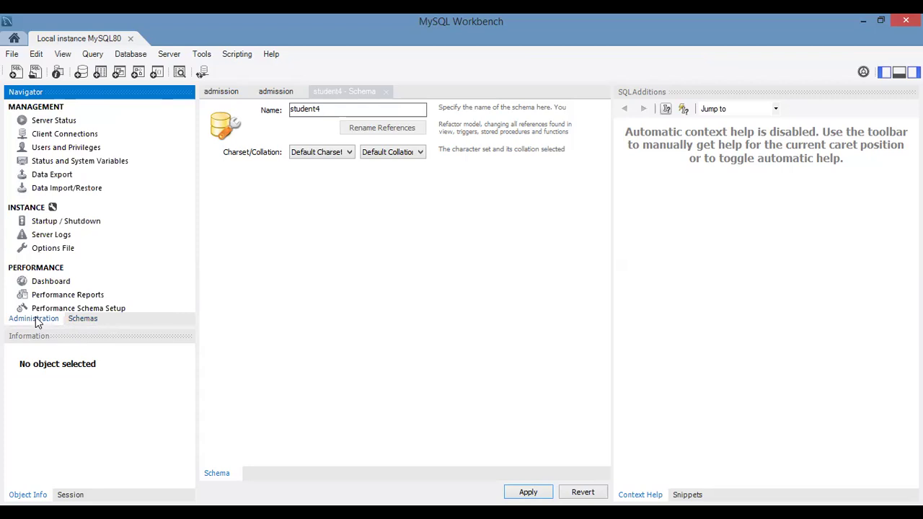
click(84, 319)
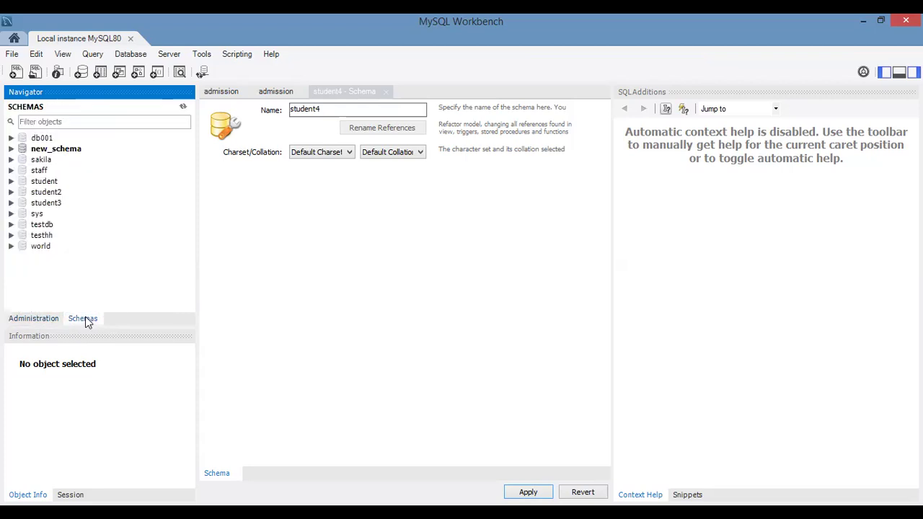
click(49, 320)
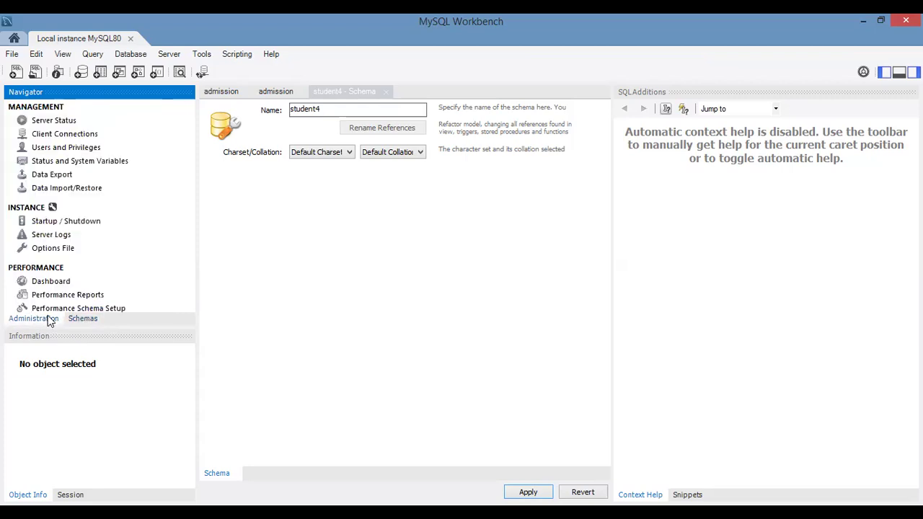
click(89, 320)
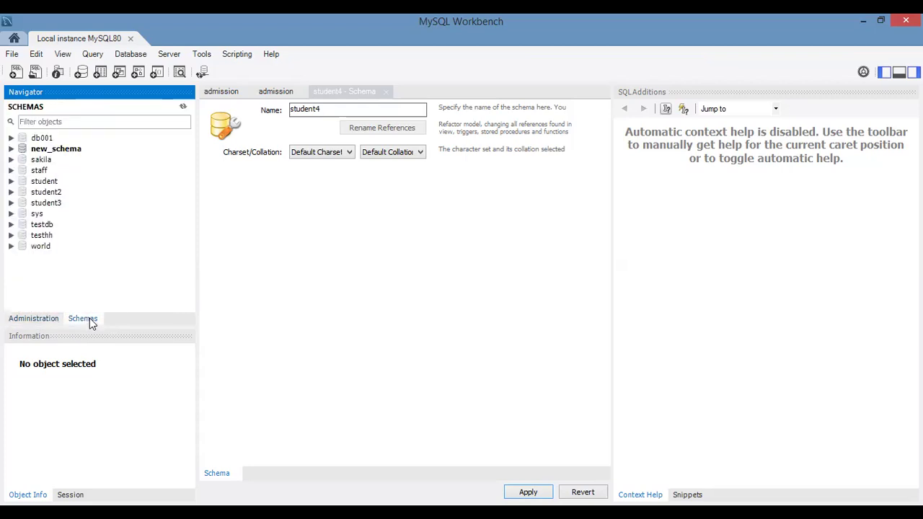
click(33, 322)
click(84, 319)
Step: Select the student schema and briefly expand its tree node to view its object categories
click(23, 185)
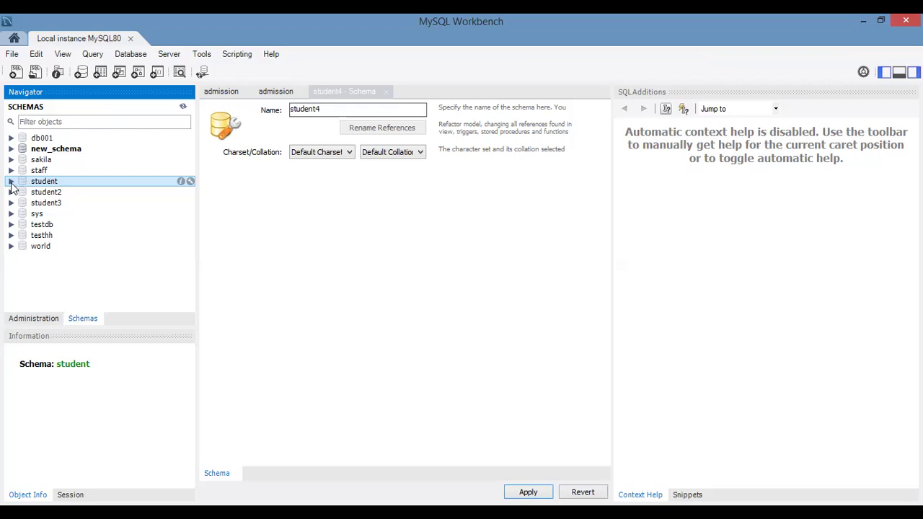
click(11, 182)
click(10, 182)
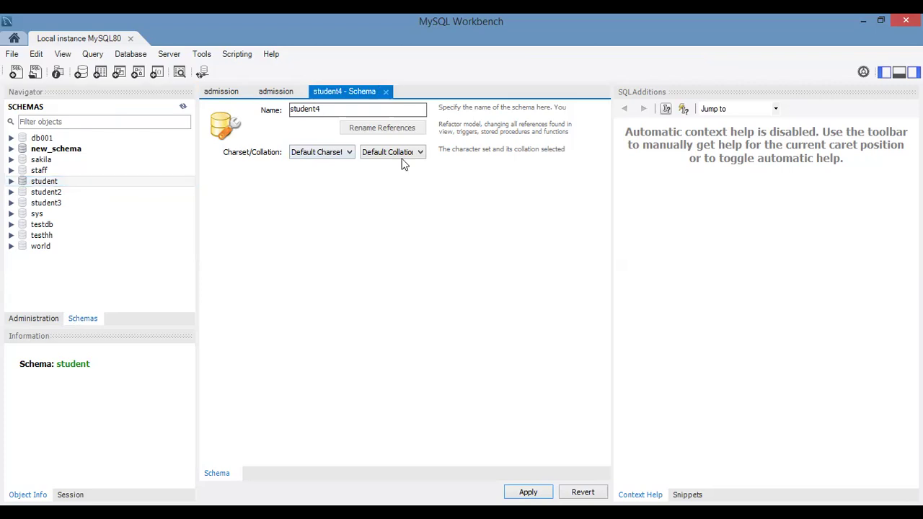
Step: Close the student4 schema editor without saving its changes
click(386, 91)
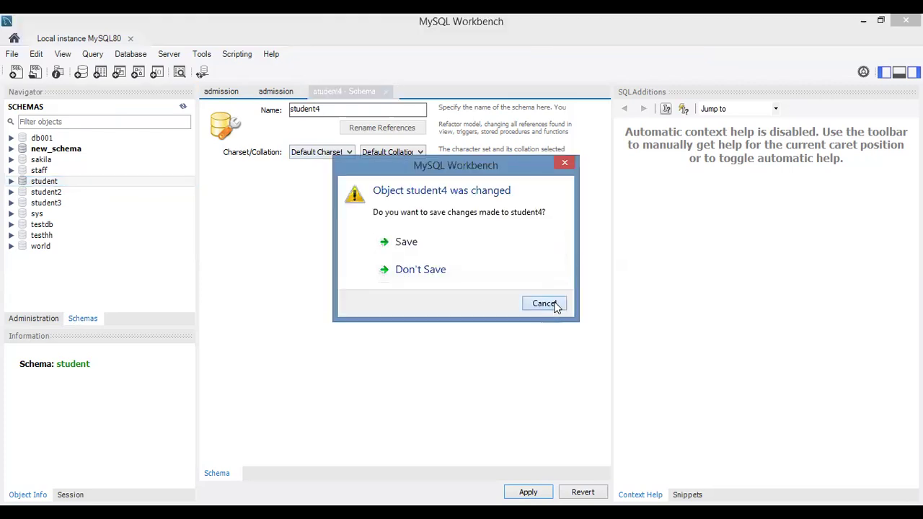
key(Escape)
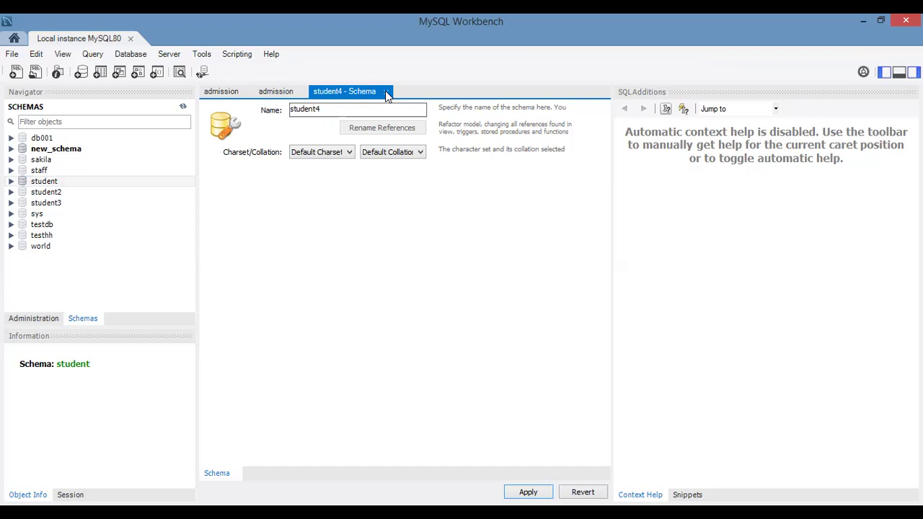
click(385, 90)
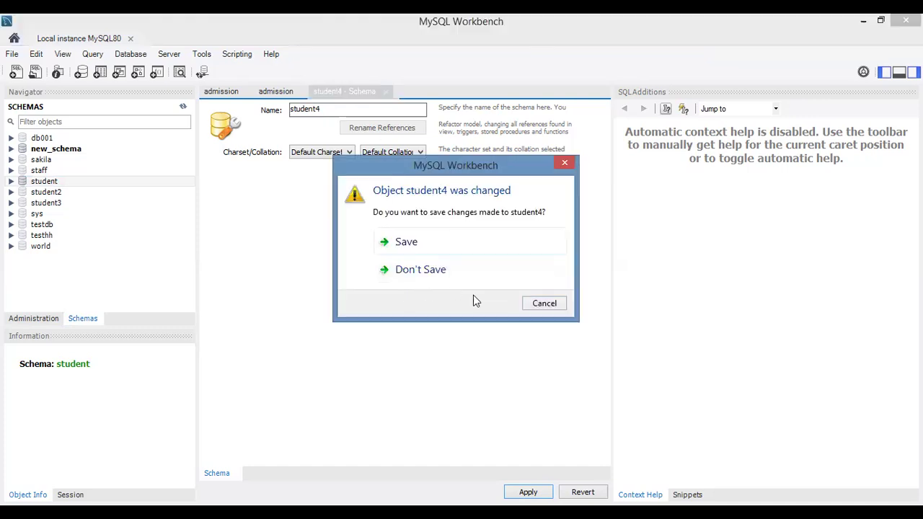
click(429, 272)
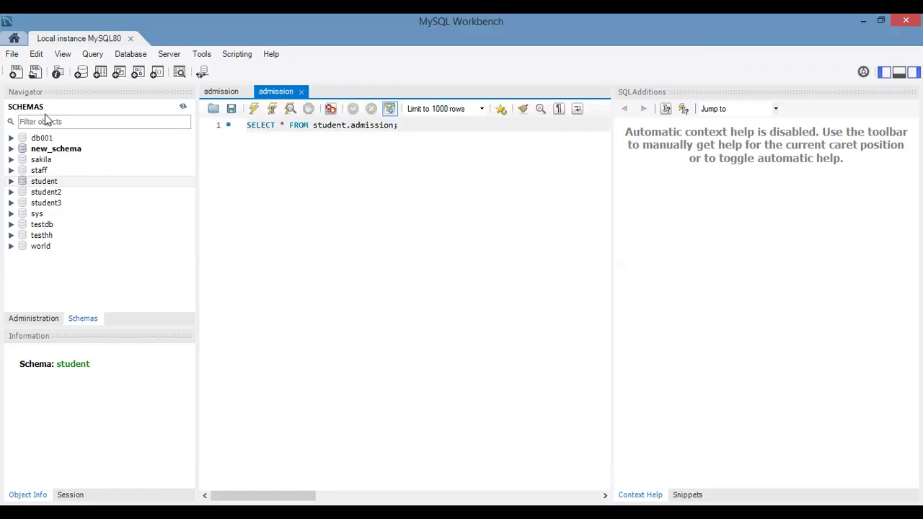
Step: Start a new schema on the connected server and name it student4
click(82, 75)
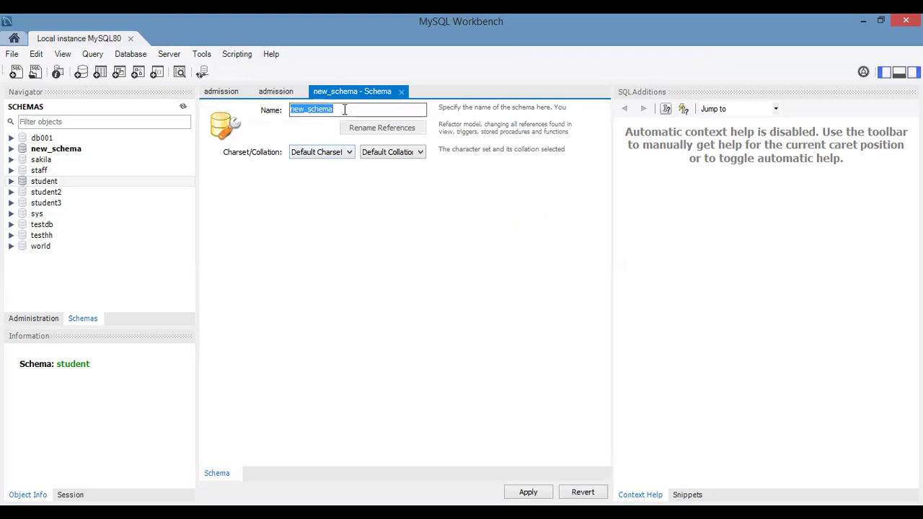
text(stud)
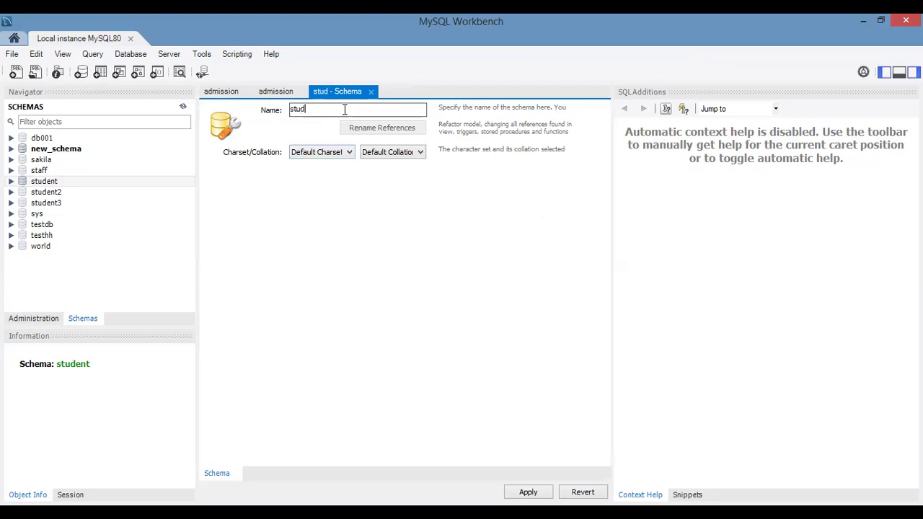
text(ent)
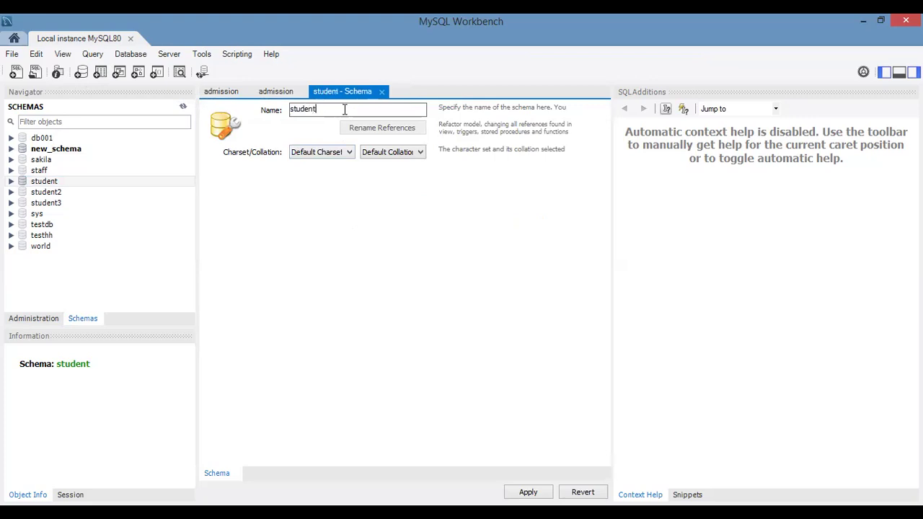
text(4)
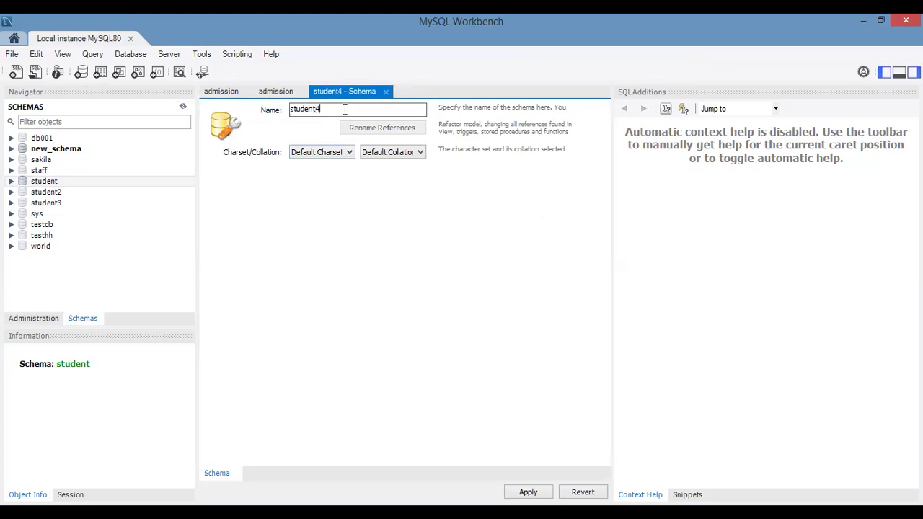